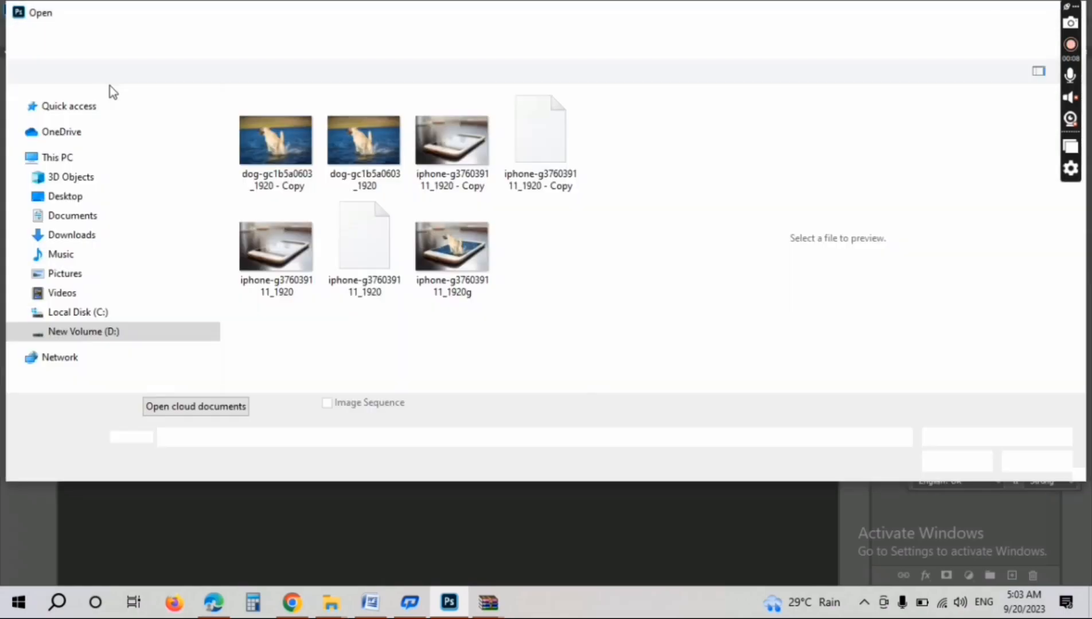
# Open the images dog-gc1b5a0603_1920 and iphone-g376039111_1920 - Copy together
pyautogui.click(374, 150)
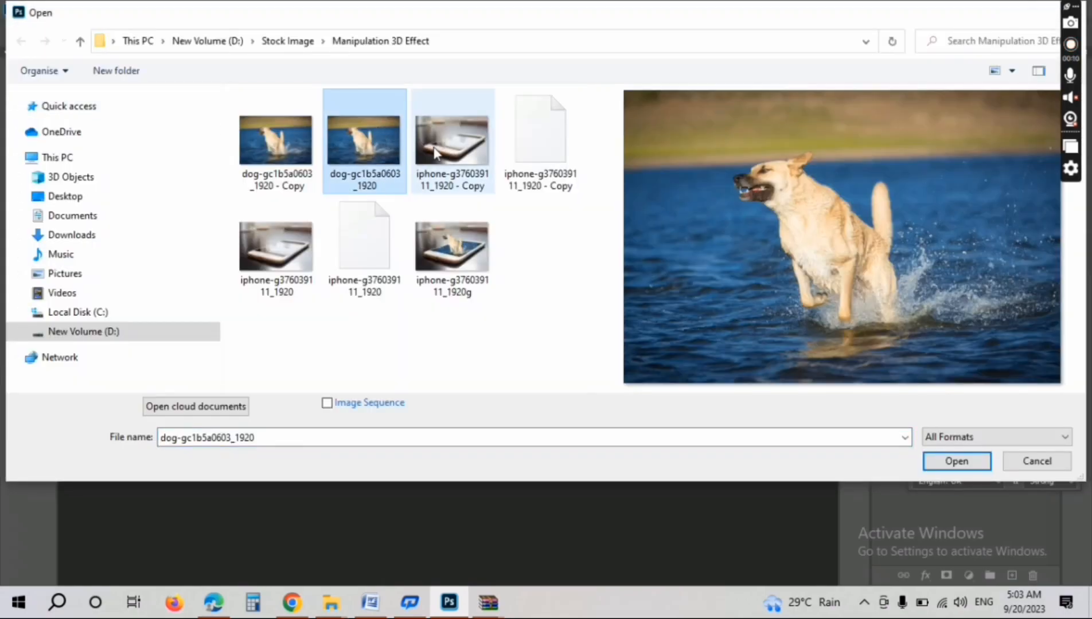
pyautogui.keyDown('ctrl'); pyautogui.click(436, 150); pyautogui.keyUp('ctrl')
pyautogui.click(978, 459)
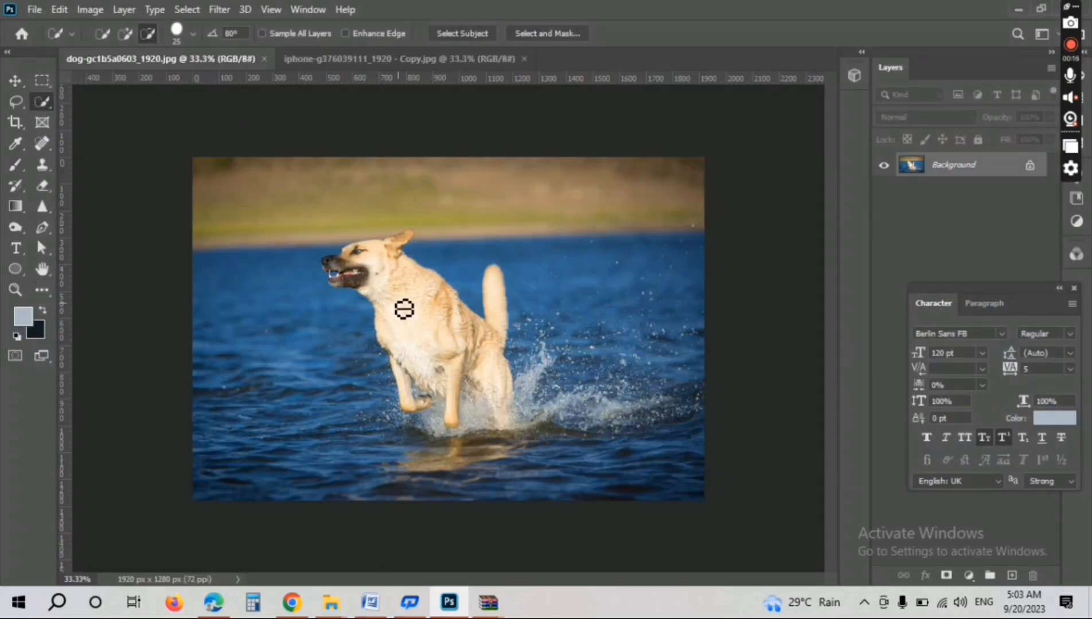
# In the iPhone image, trace the phone screen's four edges as a closed Pen tool shape and load it as a selection
pyautogui.click(375, 59)
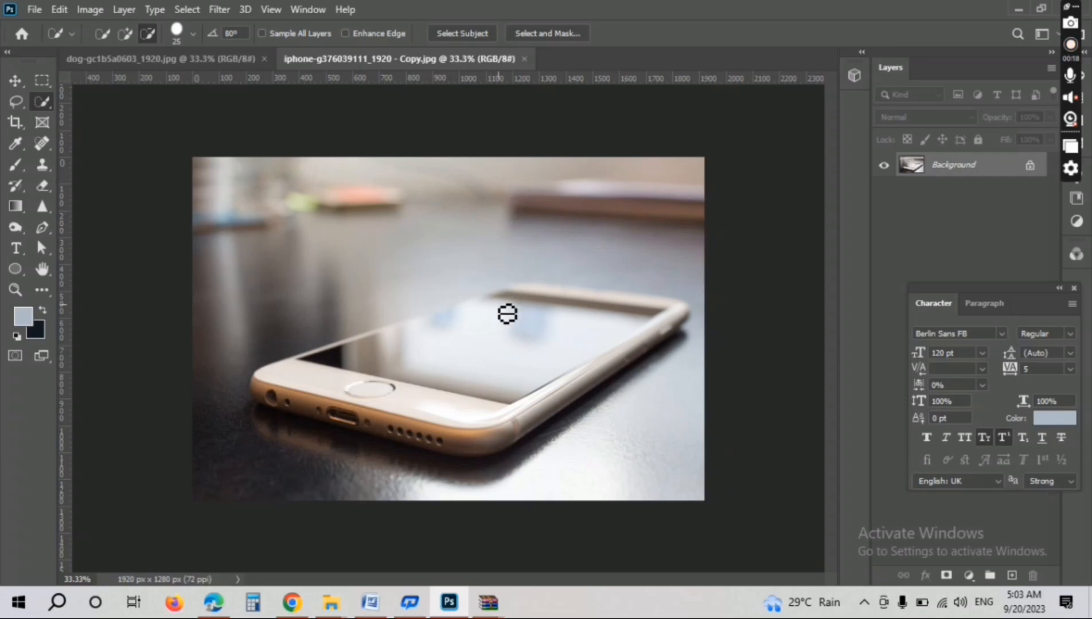
pyautogui.scroll(3, 507, 345)
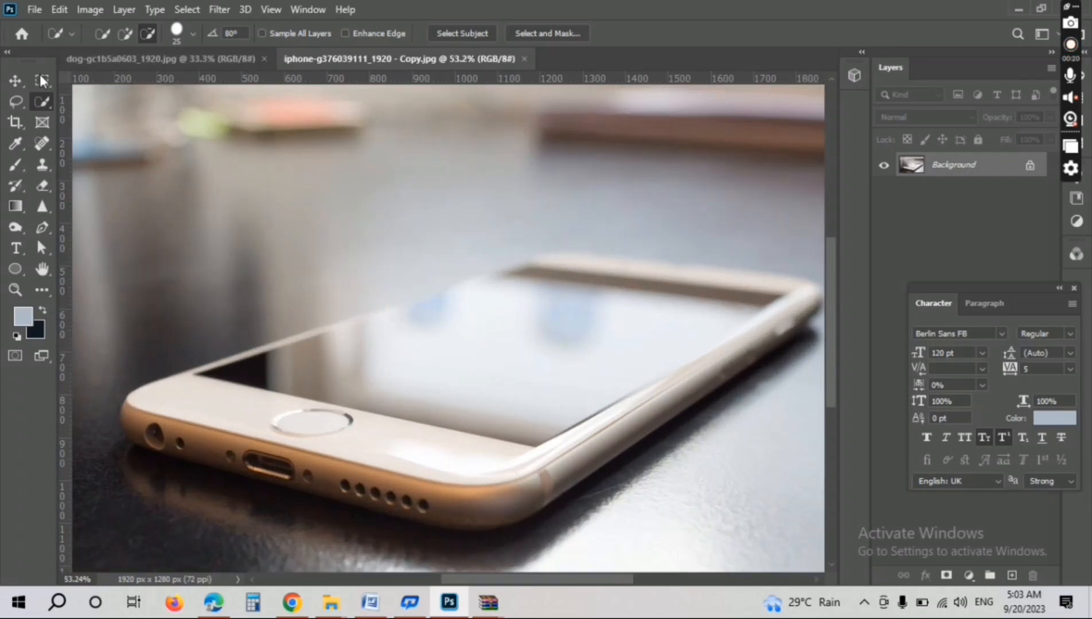
pyautogui.click(16, 81)
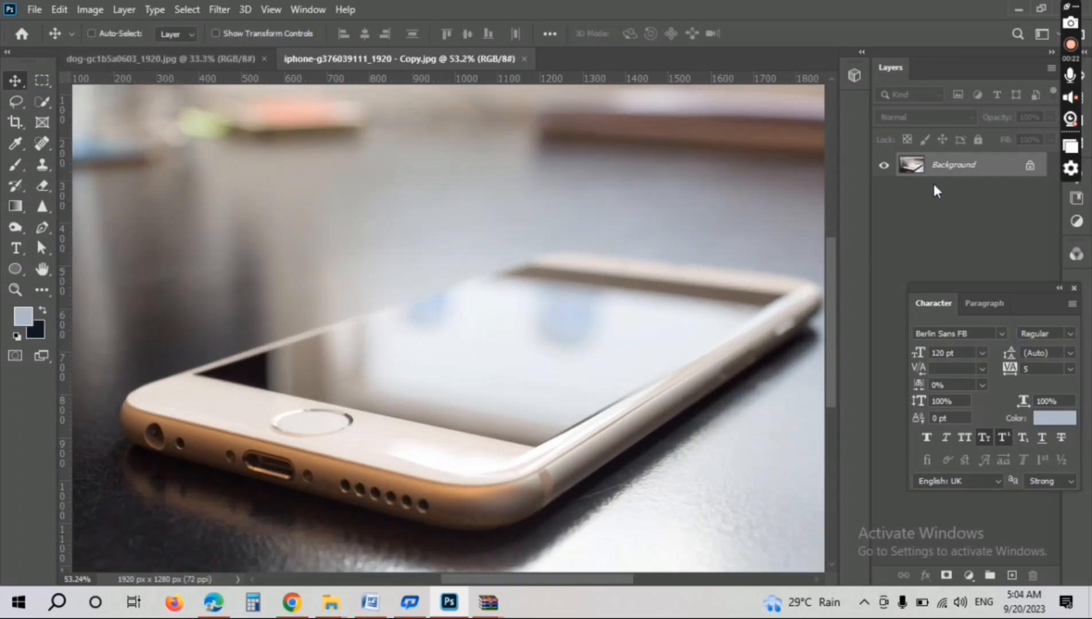
pyautogui.scroll(1, 515, 374)
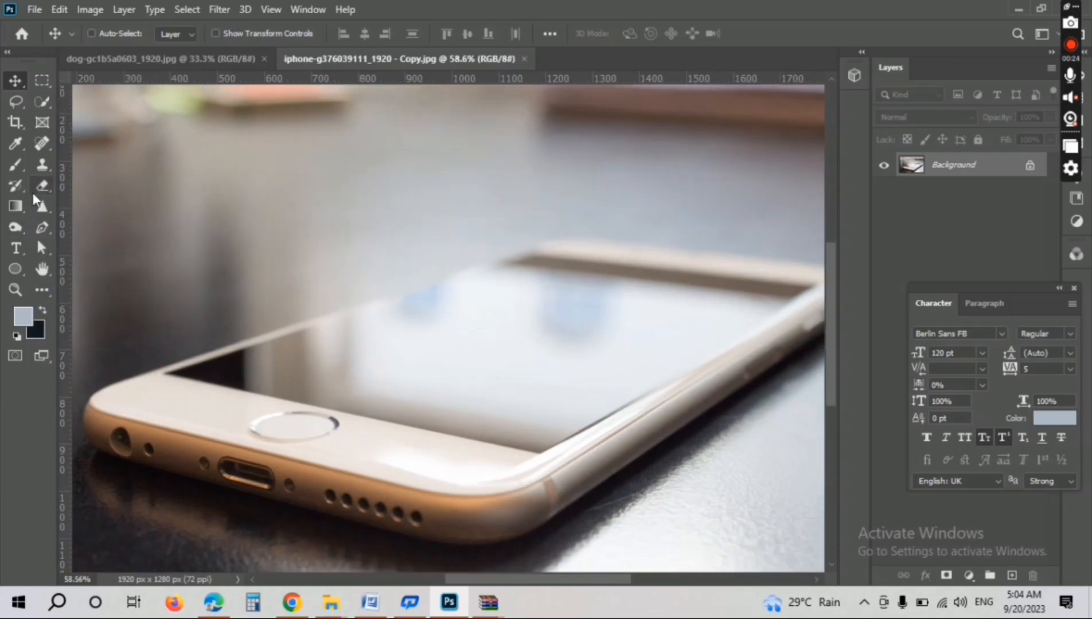
pyautogui.click(41, 227)
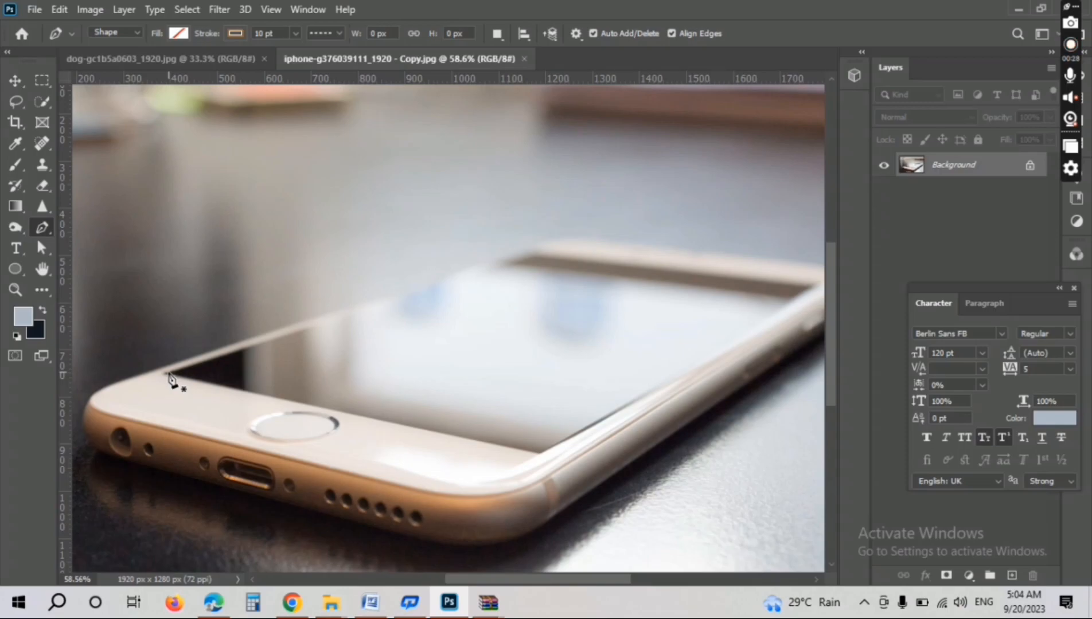
pyautogui.click(370, 316)
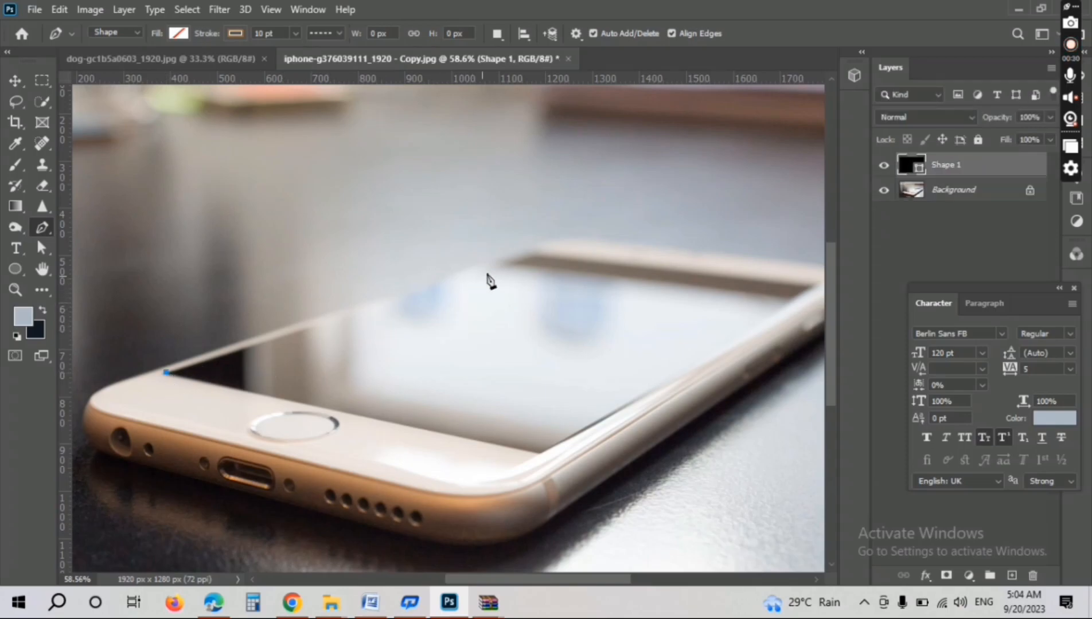
pyautogui.click(520, 259)
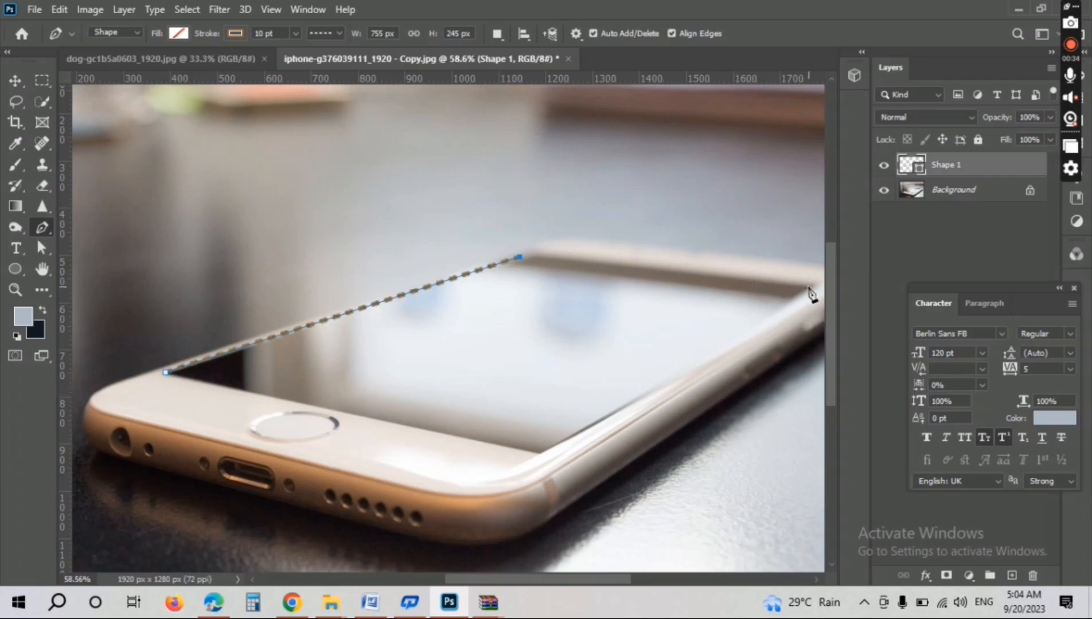
pyautogui.click(685, 367)
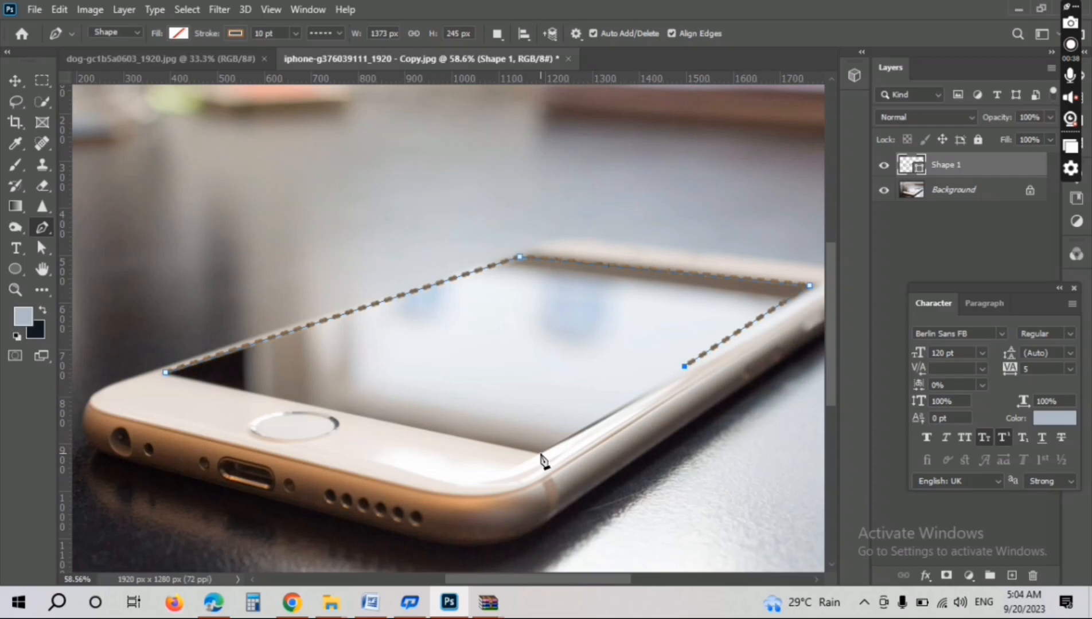
pyautogui.click(540, 455)
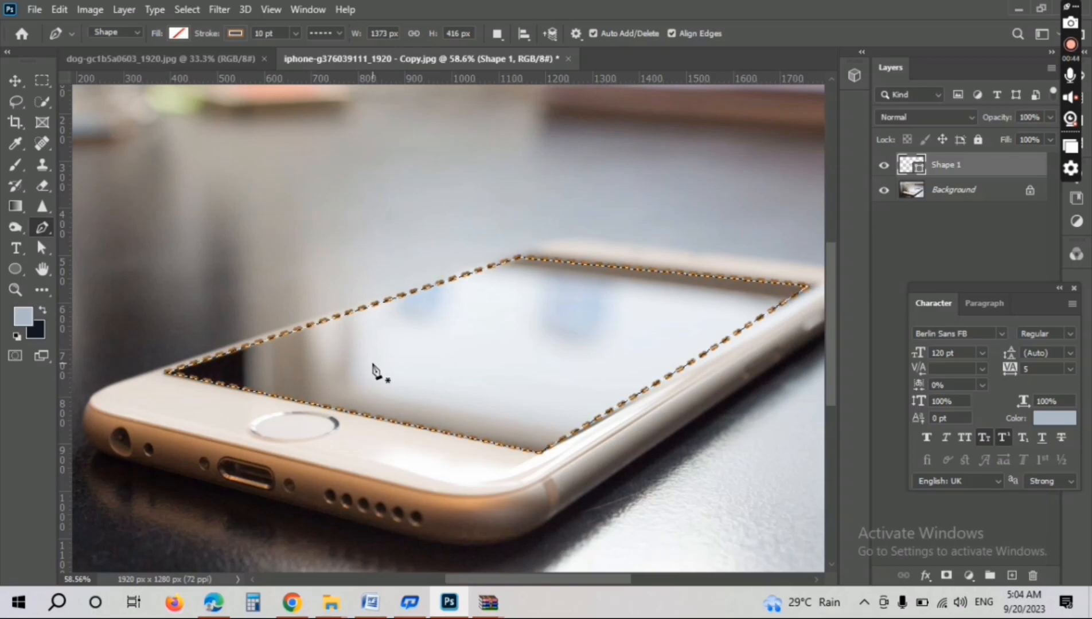
# Set the screen shape's stroke to 0 pt and fill the selected screen area with a dark navy Solid Color layer
pyautogui.click(295, 33)
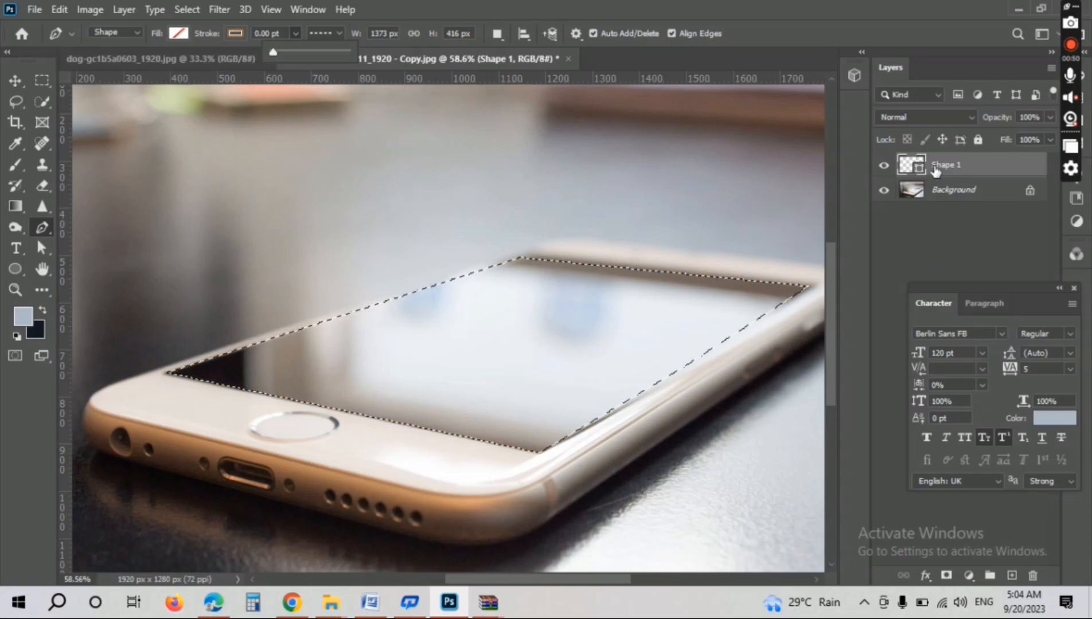
pyautogui.click(969, 575)
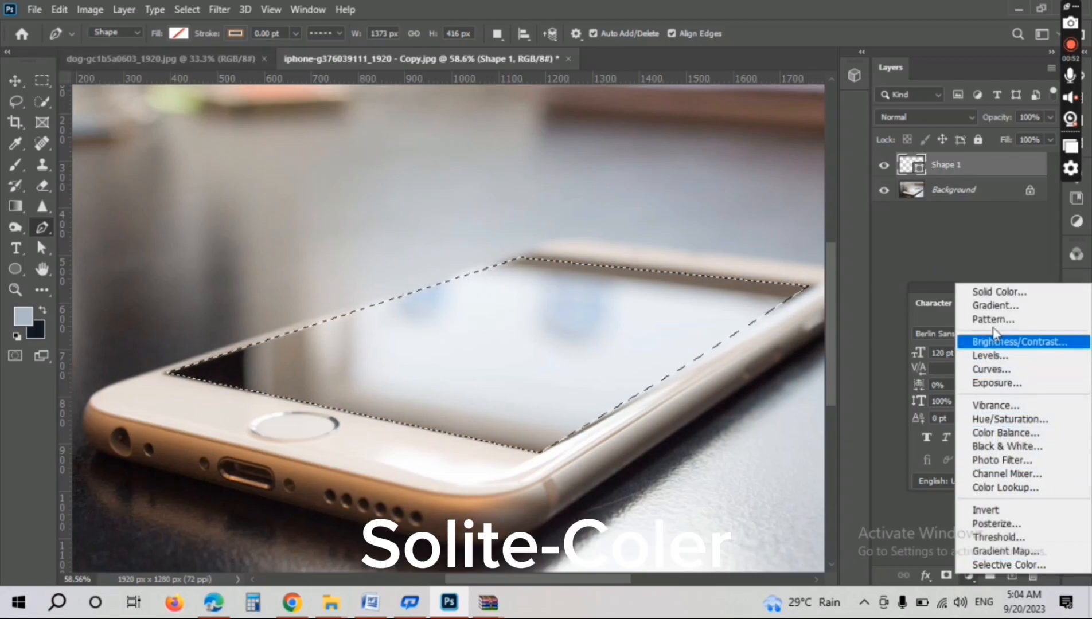
pyautogui.click(987, 294)
pyautogui.moveTo(846, 406); pyautogui.dragTo(861, 399)
pyautogui.click(1020, 204)
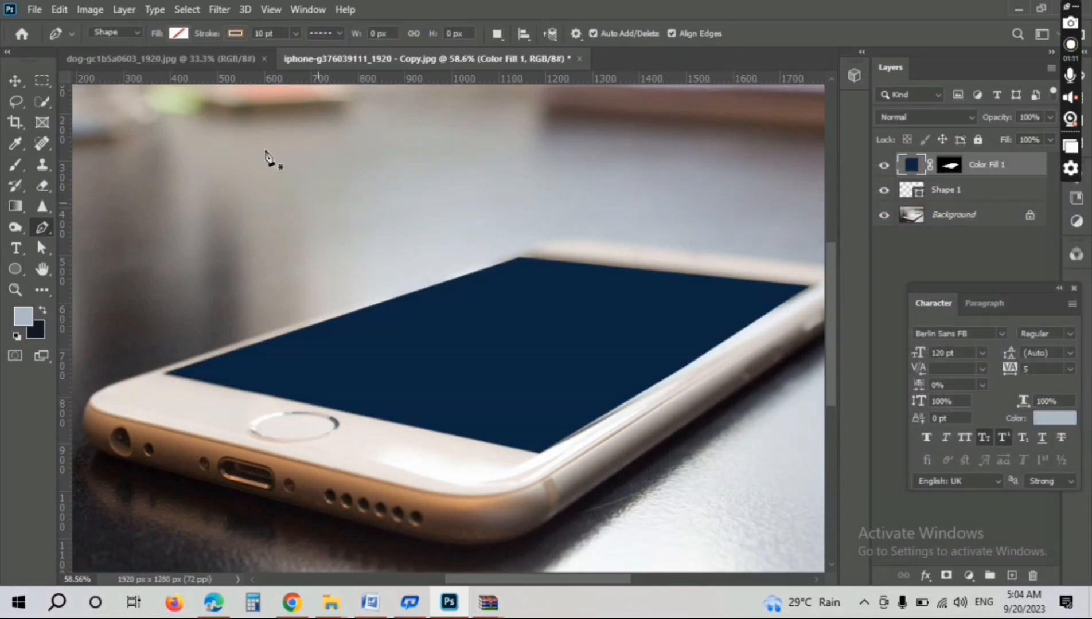
# Bring the dog photo into the iPhone document as a new layer above the color fill
pyautogui.click(17, 78)
pyautogui.click(132, 60)
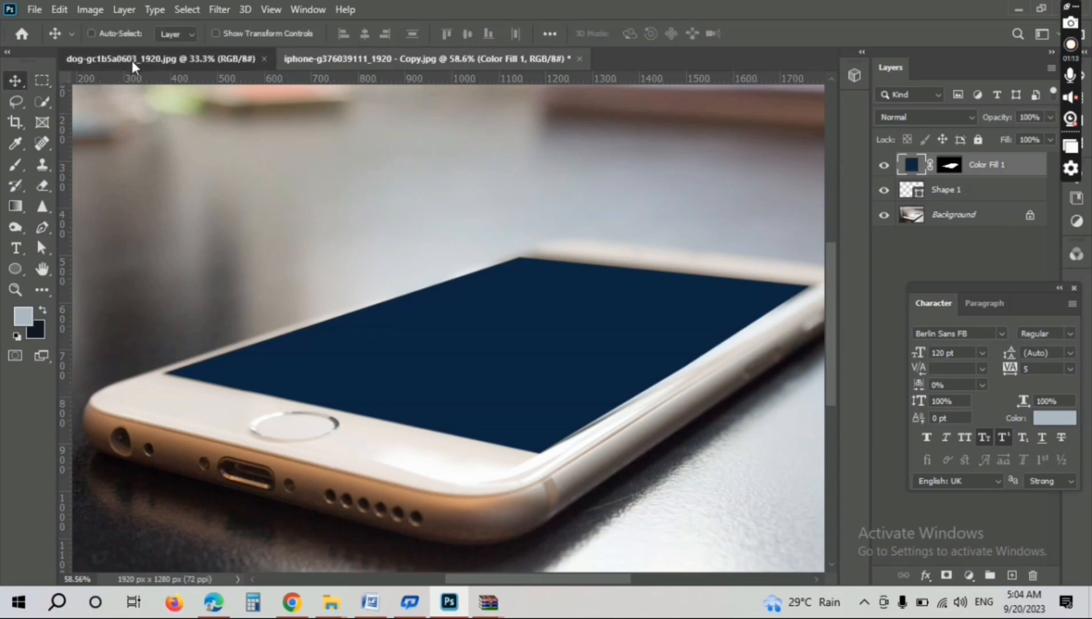
pyautogui.moveTo(395, 289); pyautogui.dragTo(478, 241)
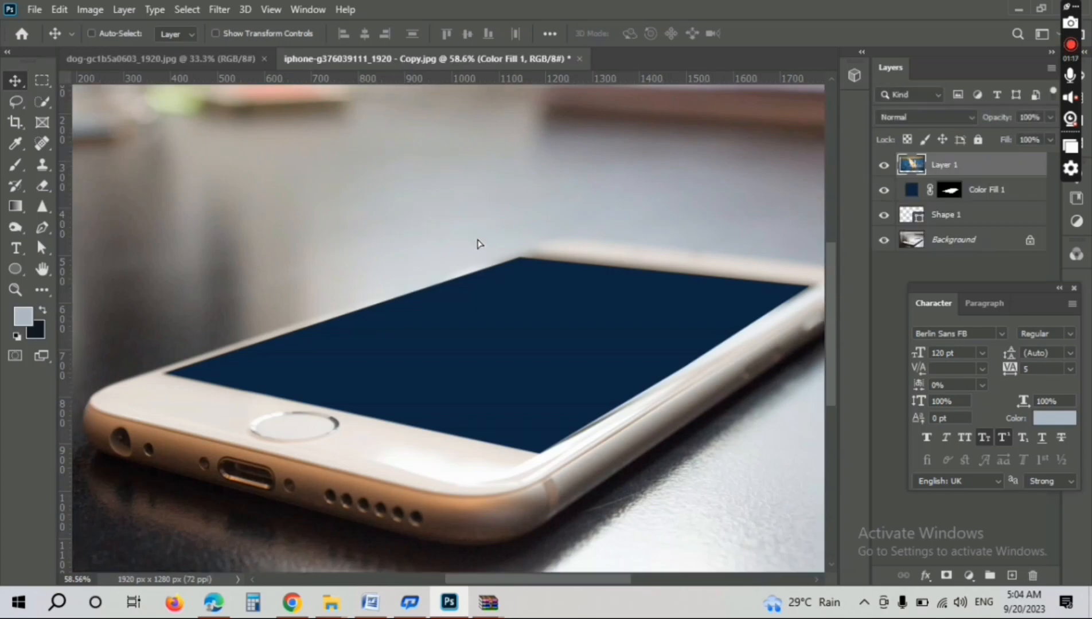
pyautogui.scroll(-4, 505, 304)
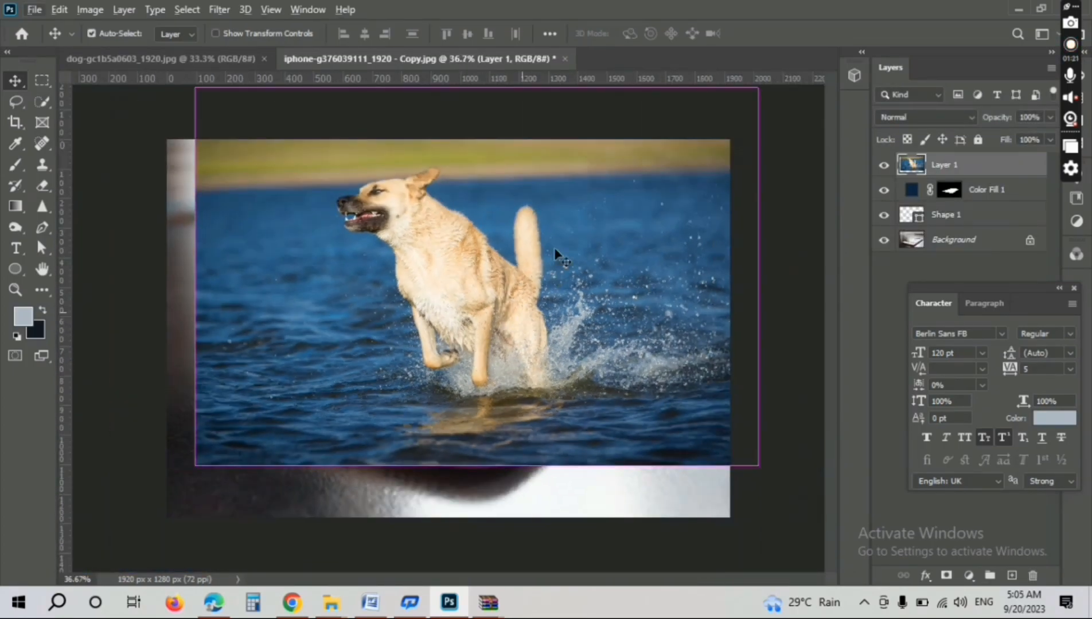
# Scale the dog photo to about 72% with Free Transform and place it over the phone
pyautogui.hotkey('ctrl', 't')
pyautogui.moveTo(756, 88); pyautogui.dragTo(647, 162)
pyautogui.moveTo(550, 247); pyautogui.dragTo(557, 260)
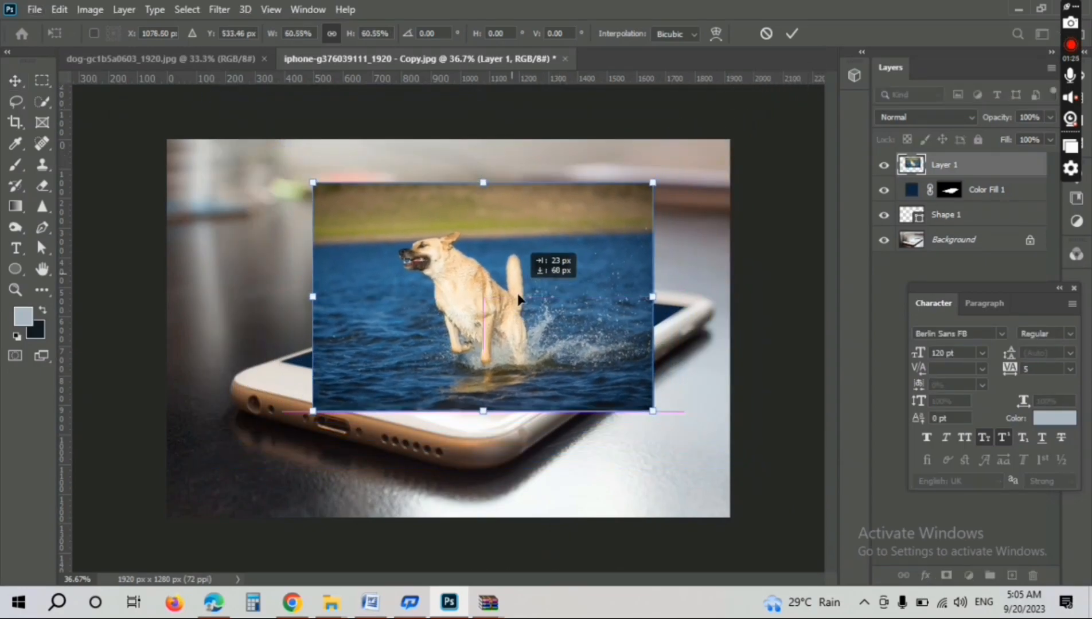
pyautogui.moveTo(653, 403); pyautogui.dragTo(684, 432)
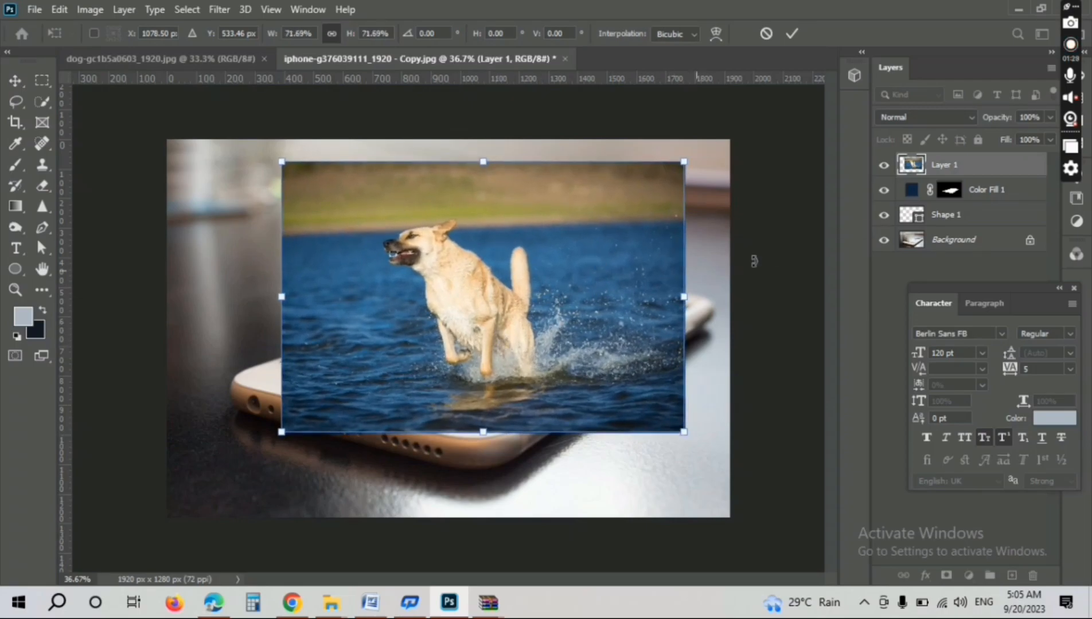
# Align the dog photo with the phone screen while its fill is at 60%, apply the transform, and restore the fill to 100%
pyautogui.click(1050, 139)
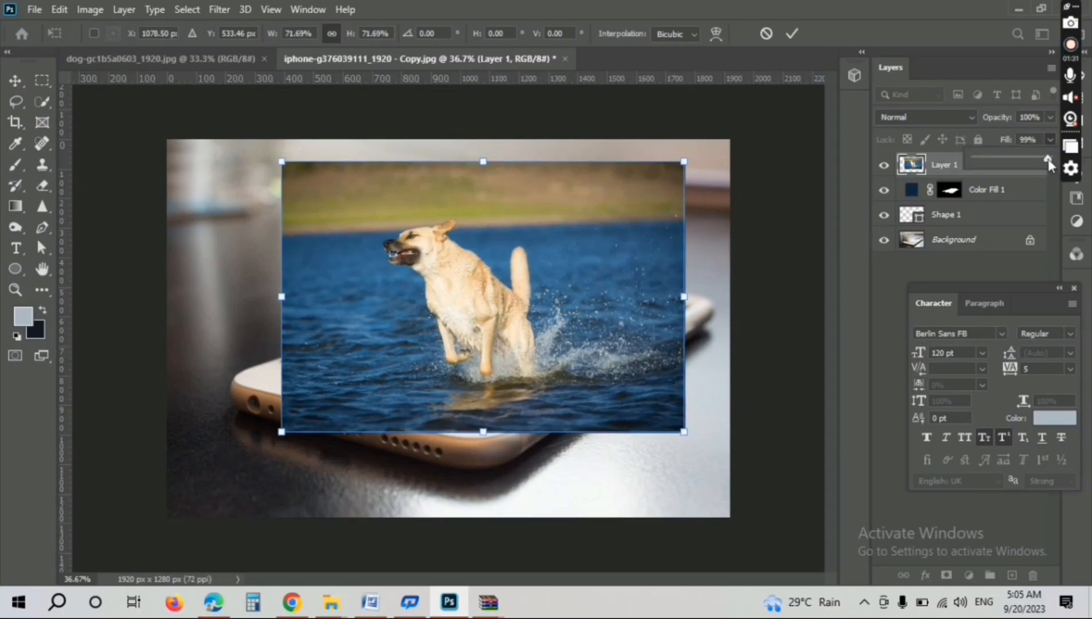
pyautogui.moveTo(1020, 159); pyautogui.dragTo(1020, 160)
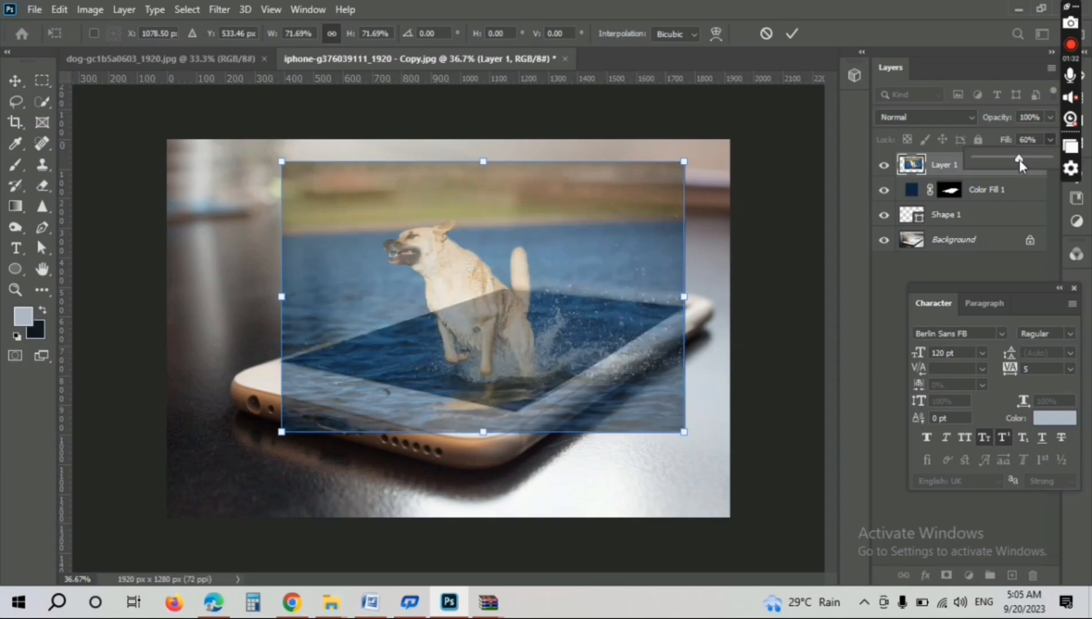
pyautogui.moveTo(525, 297); pyautogui.dragTo(512, 304)
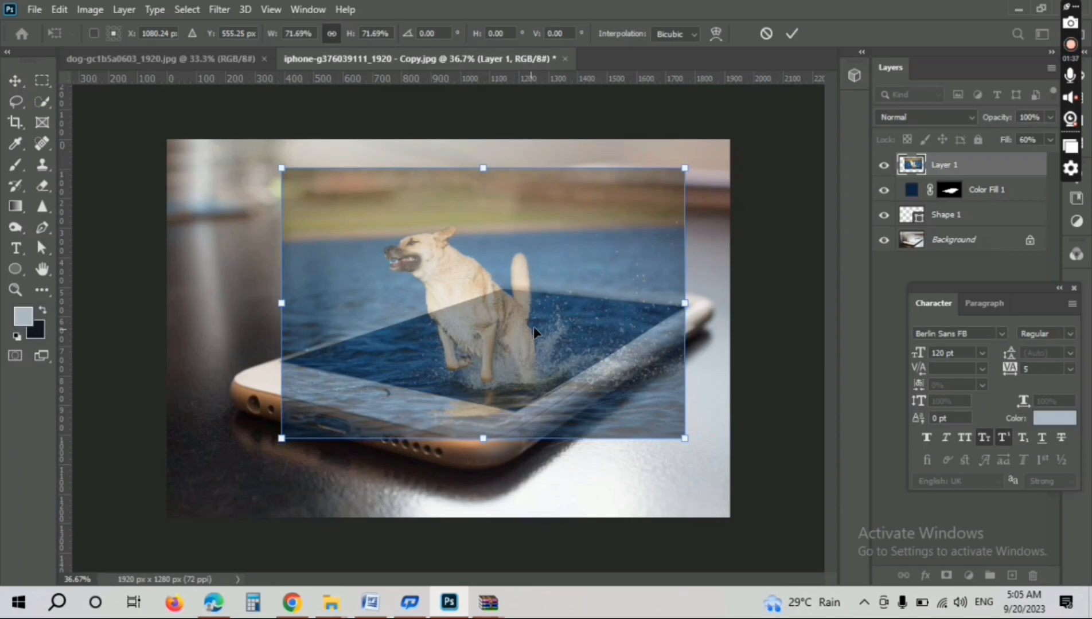
pyautogui.click(786, 33)
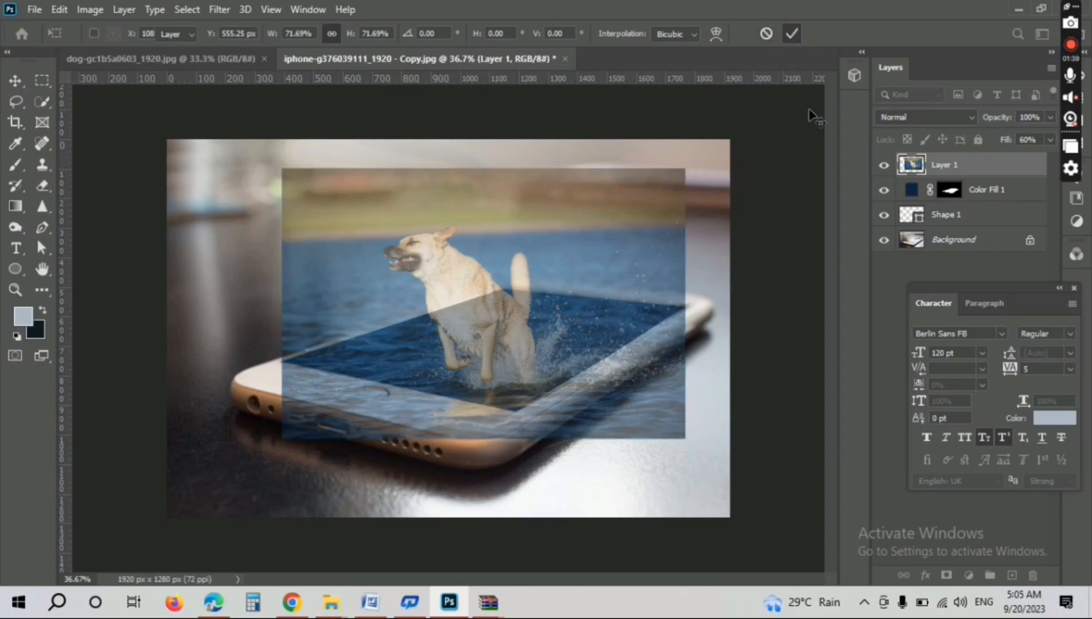
pyautogui.click(1048, 138)
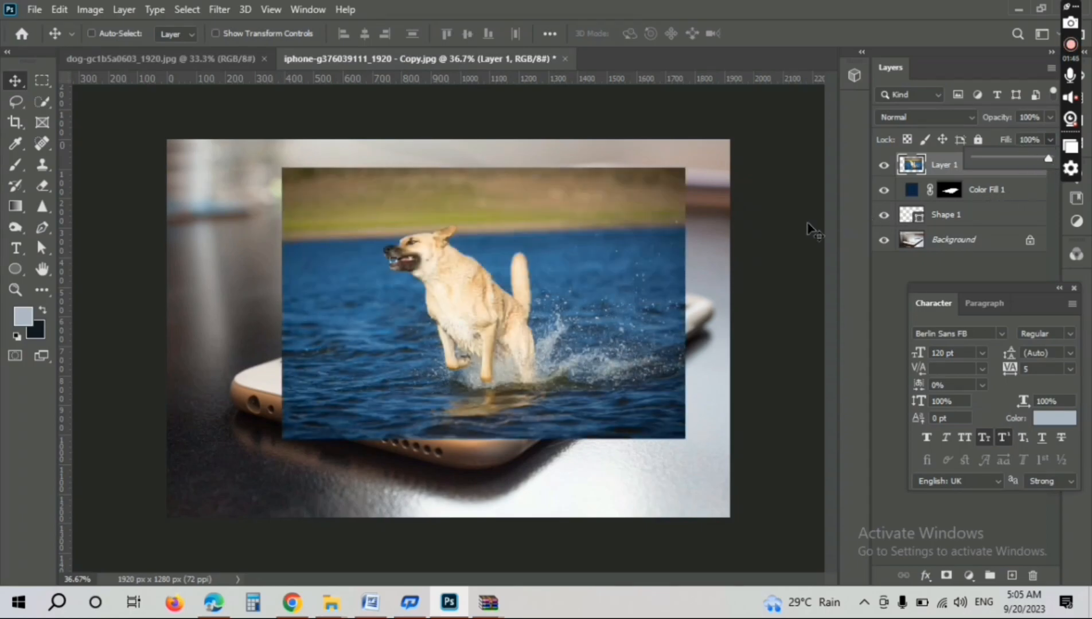
# Duplicate the dog layer and, with the copy hidden, clip the original Layer 1 to the Color Fill layer with a clipping mask
pyautogui.click(967, 172)
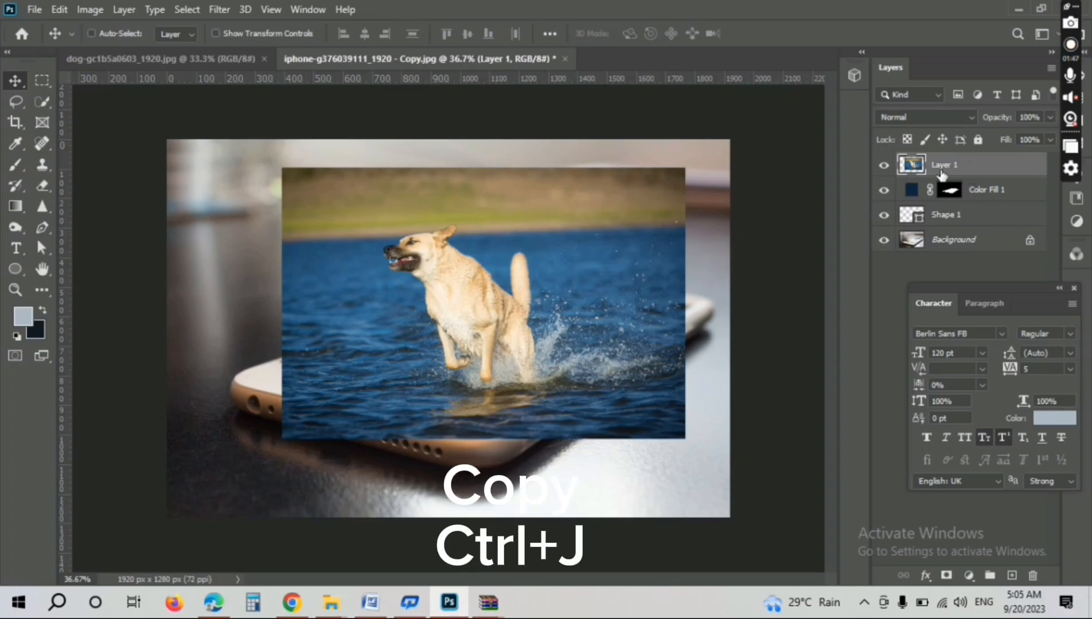
pyautogui.hotkey('ctrl', 'j')
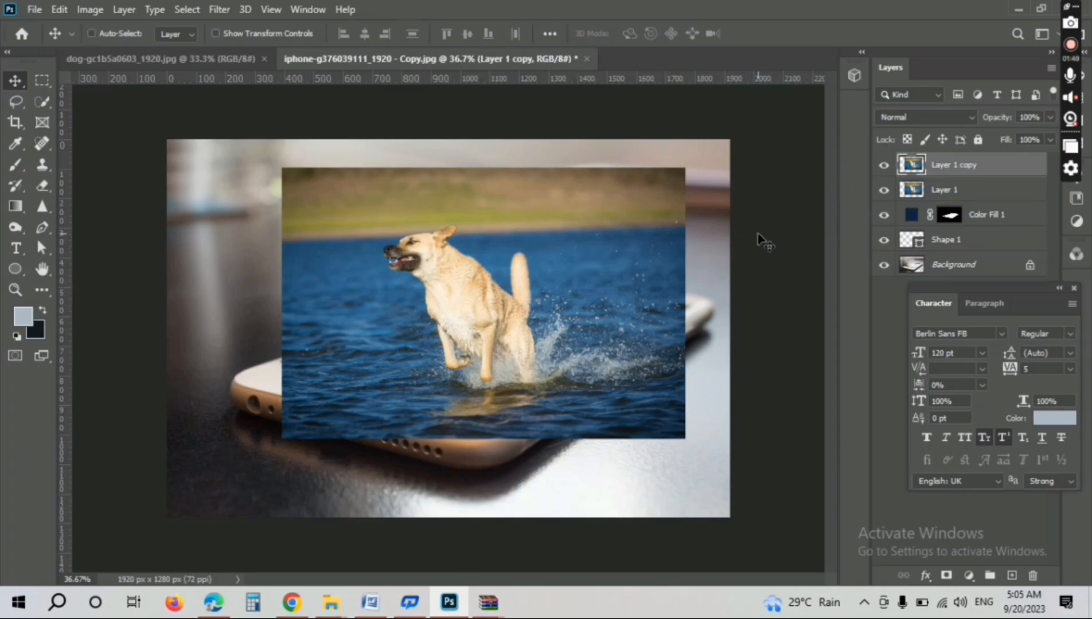
pyautogui.click(936, 194)
pyautogui.rightClick(939, 196)
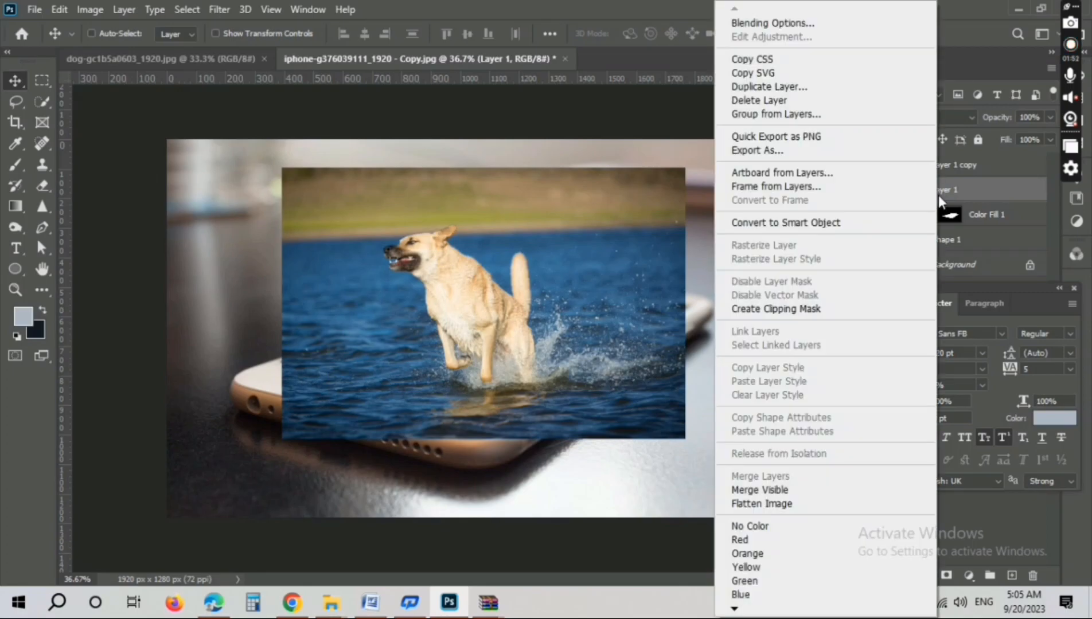
pyautogui.click(778, 308)
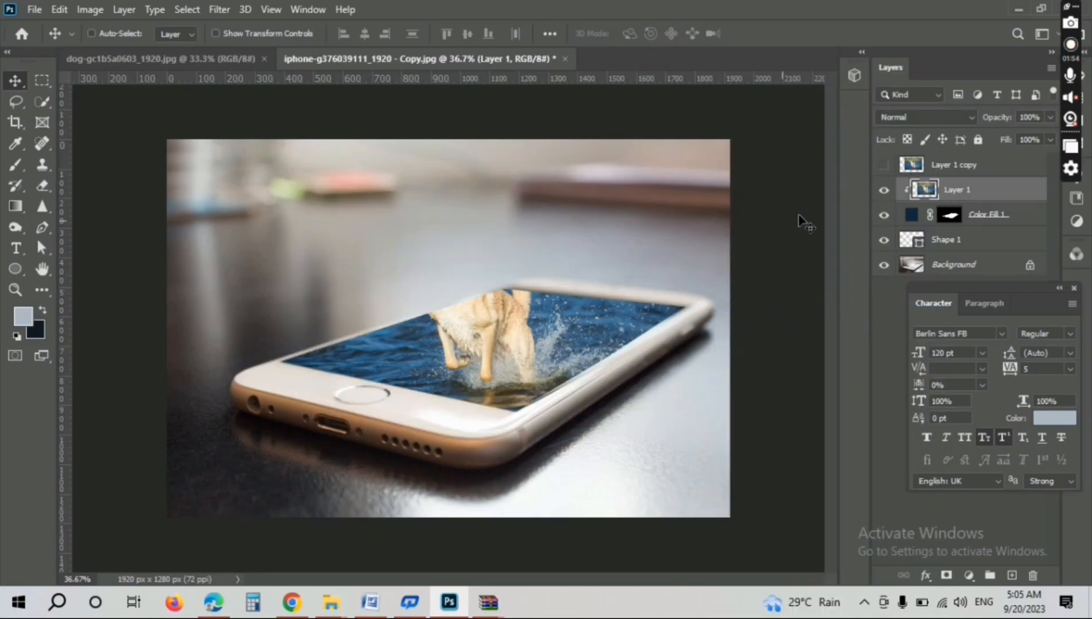
# Show Layer 1 copy and select the dog's head, ear, neck and chest on it with the Quick Selection tool
pyautogui.click(938, 168)
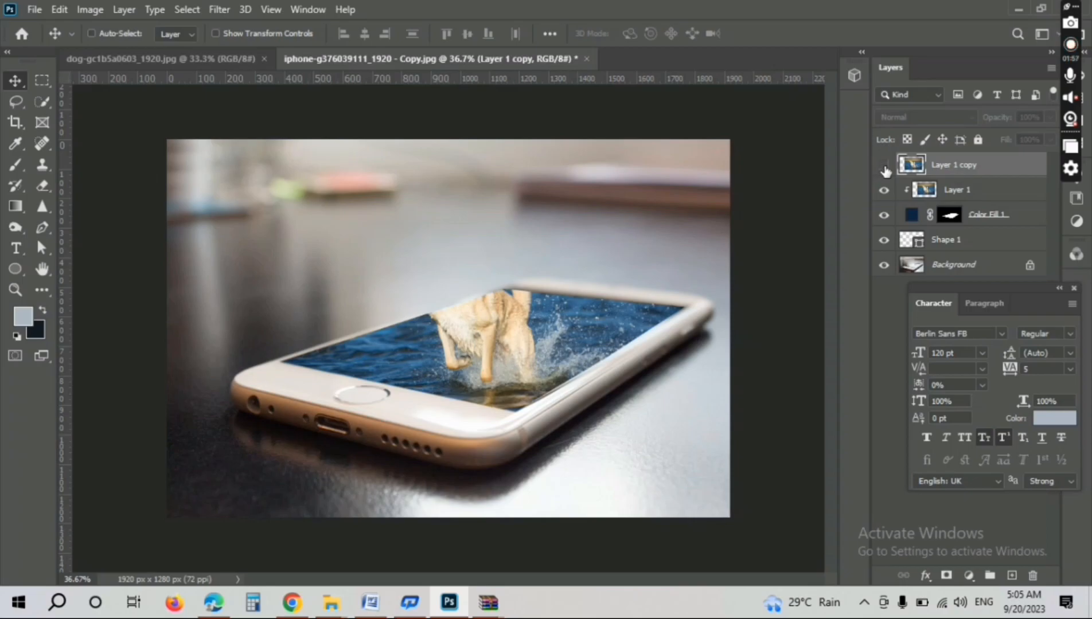
pyautogui.click(884, 166)
pyautogui.scroll(8, 539, 361)
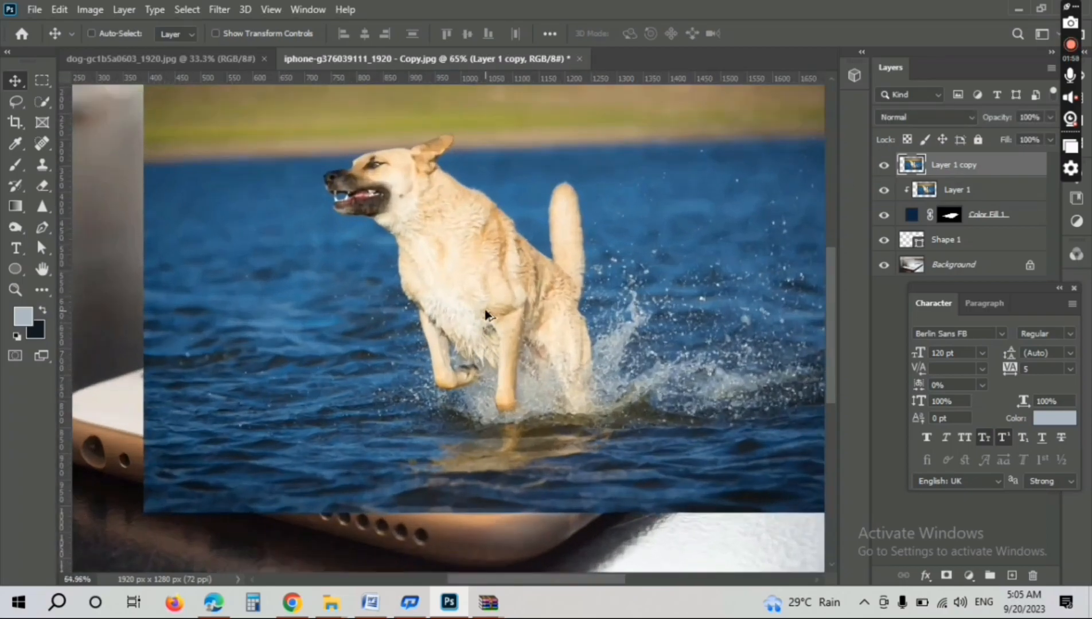
pyautogui.scroll(3, 412, 292)
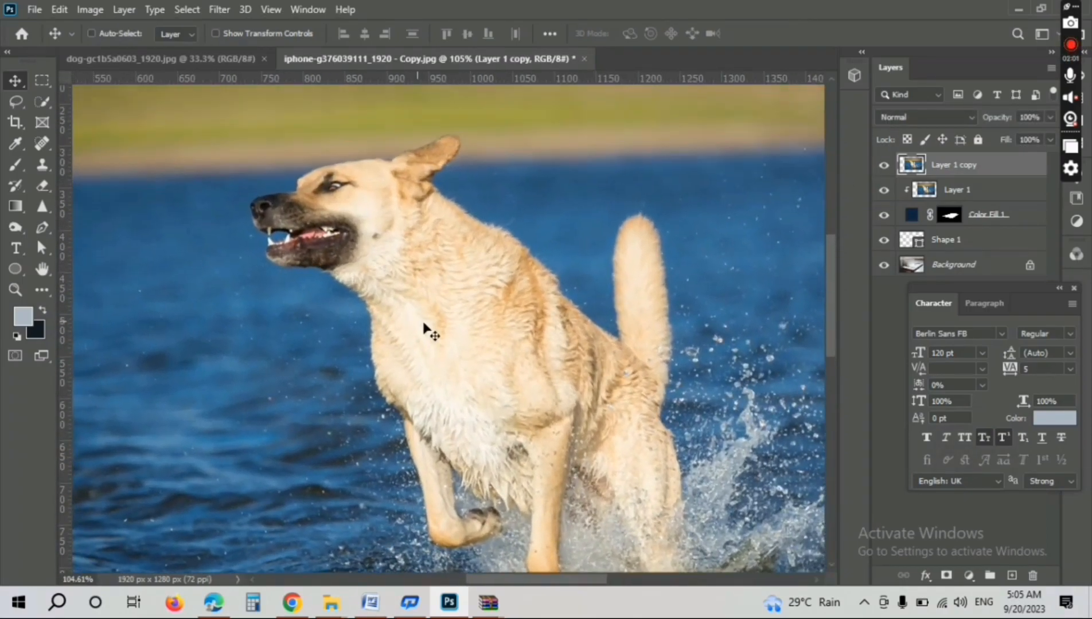
pyautogui.scroll(3, 527, 351)
pyautogui.moveTo(427, 334); pyautogui.dragTo(451, 368)
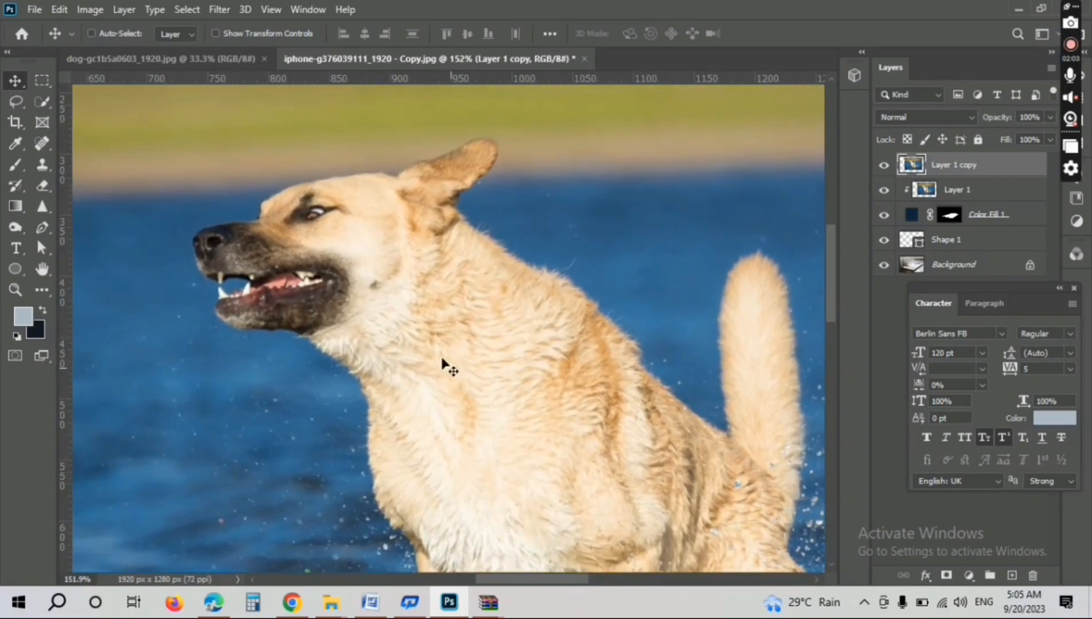
pyautogui.rightClick(41, 108)
pyautogui.click(99, 115)
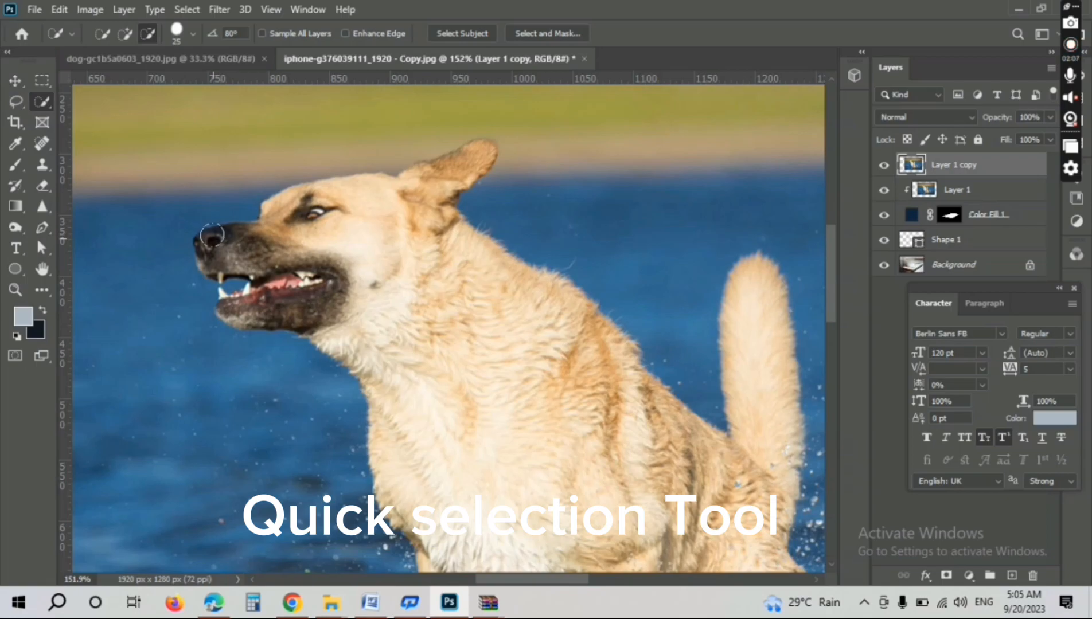
pyautogui.moveTo(217, 246)
pyautogui.mouseDown()
pyautogui.moveTo(350, 254)
pyautogui.moveTo(415, 273)
pyautogui.moveTo(579, 383)
pyautogui.moveTo(580, 453)
pyautogui.mouseUp()
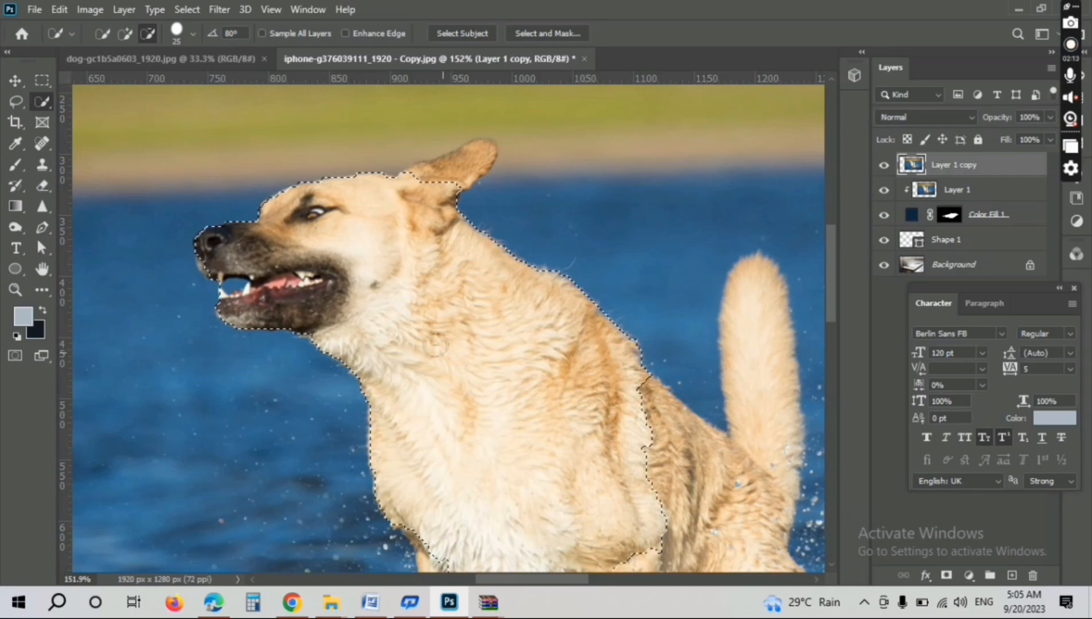
pyautogui.moveTo(399, 209); pyautogui.dragTo(453, 178)
# Extend the quick selection over the dog's back, tail, hindquarters and legs down to the water splash
pyautogui.scroll(-2, 449, 270)
pyautogui.scroll(-4, 449, 271)
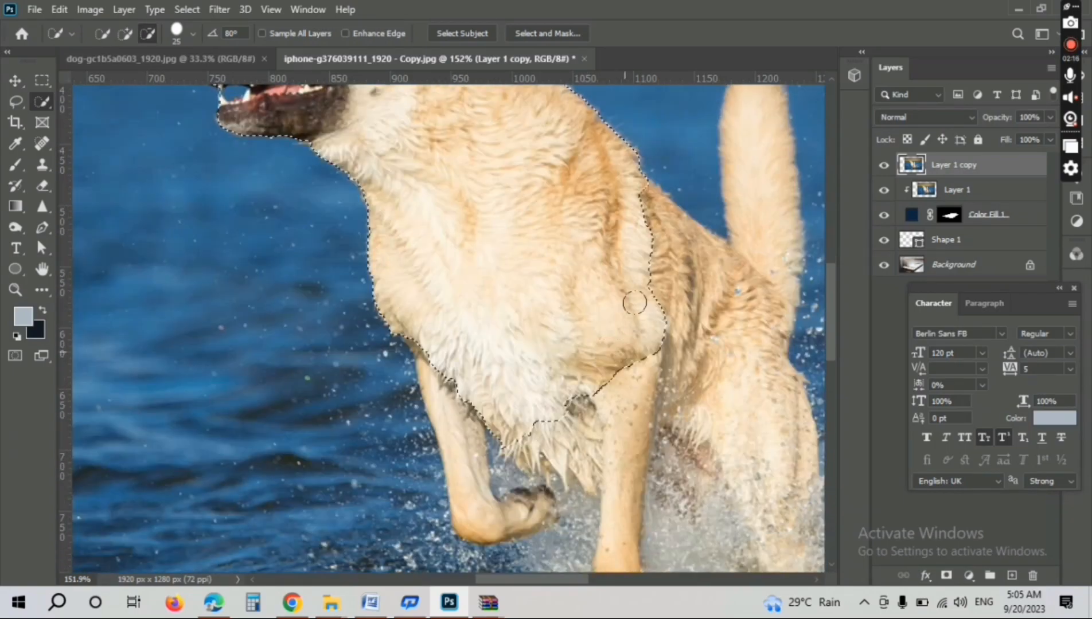
pyautogui.moveTo(578, 249)
pyautogui.mouseDown()
pyautogui.moveTo(697, 296)
pyautogui.moveTo(743, 337)
pyautogui.moveTo(675, 308)
pyautogui.moveTo(667, 414)
pyautogui.mouseUp()
pyautogui.scroll(-2, 574, 395)
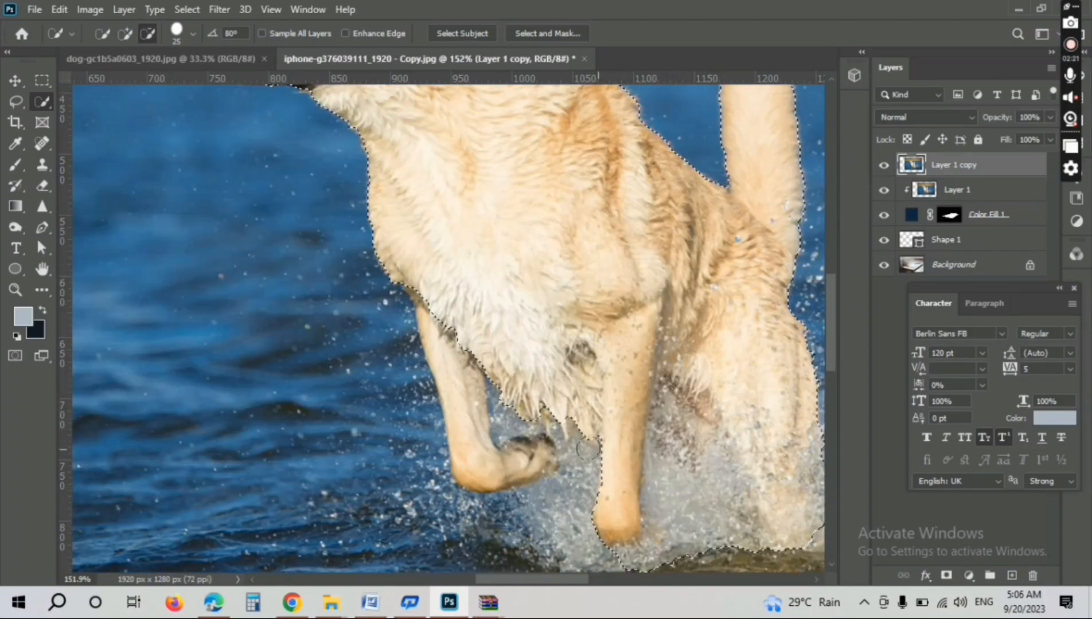
pyautogui.press('alt')
pyautogui.scroll(-2, 596, 373)
pyautogui.moveTo(597, 373); pyautogui.dragTo(407, 352)
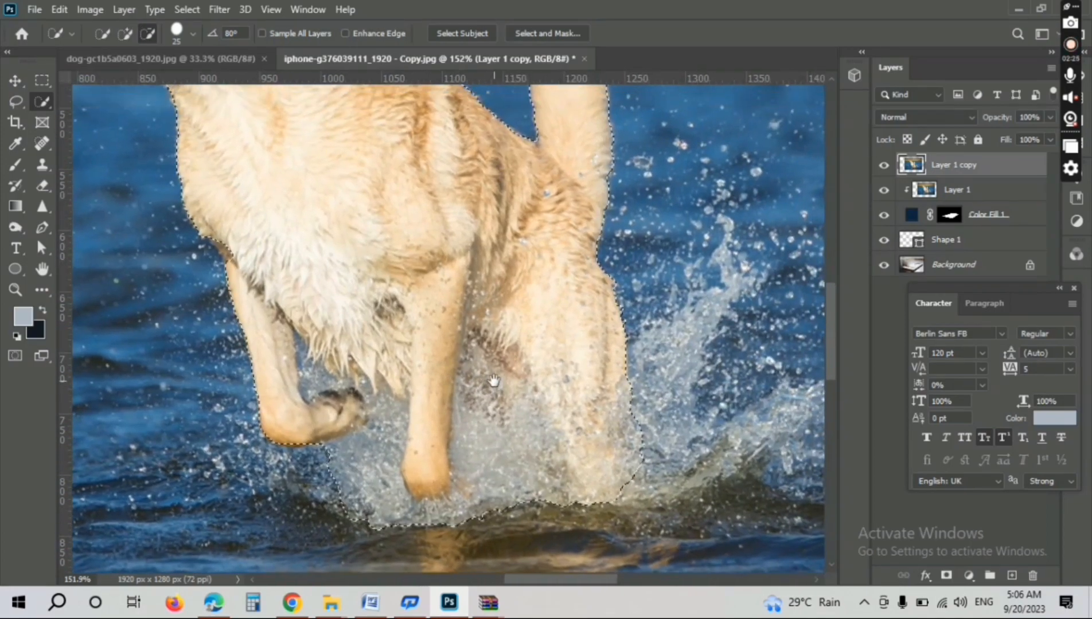
# Reduce the Quick Selection brush to 3 px and subtract the blue water gap between the dog's teeth from the selection
pyautogui.scroll(5, 480, 271)
pyautogui.moveTo(480, 271); pyautogui.dragTo(512, 312)
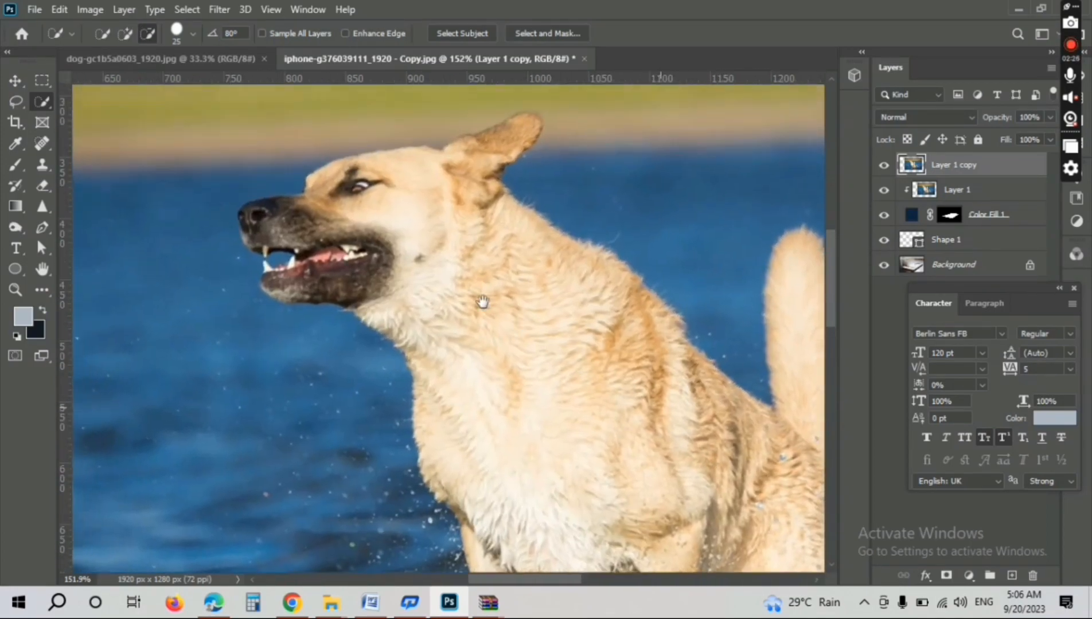
pyautogui.scroll(5, 436, 321)
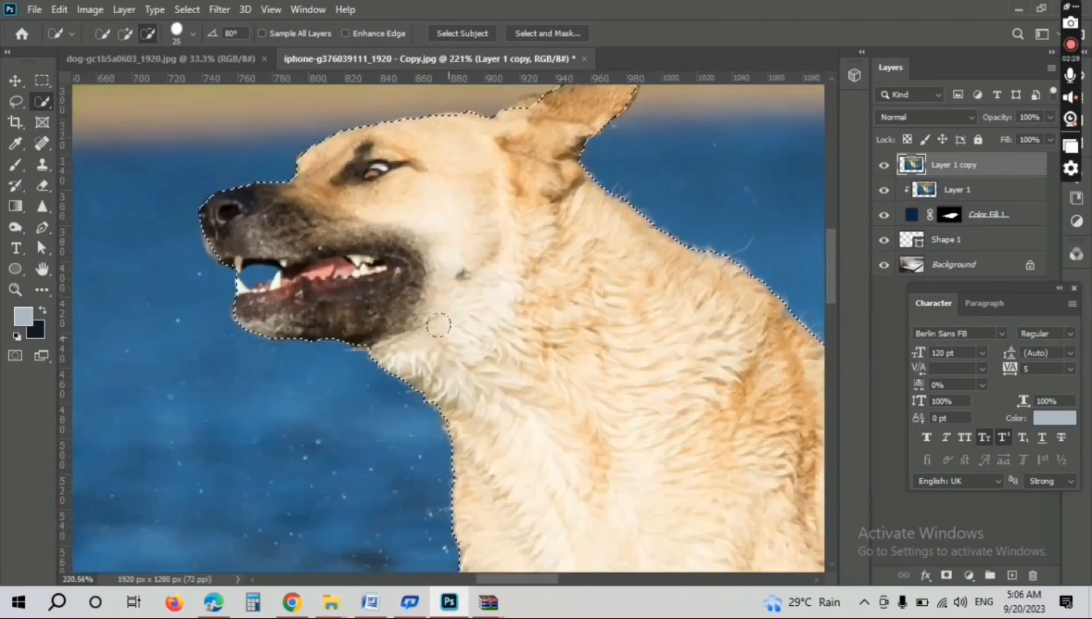
pyautogui.moveTo(236, 272); pyautogui.dragTo(291, 294)
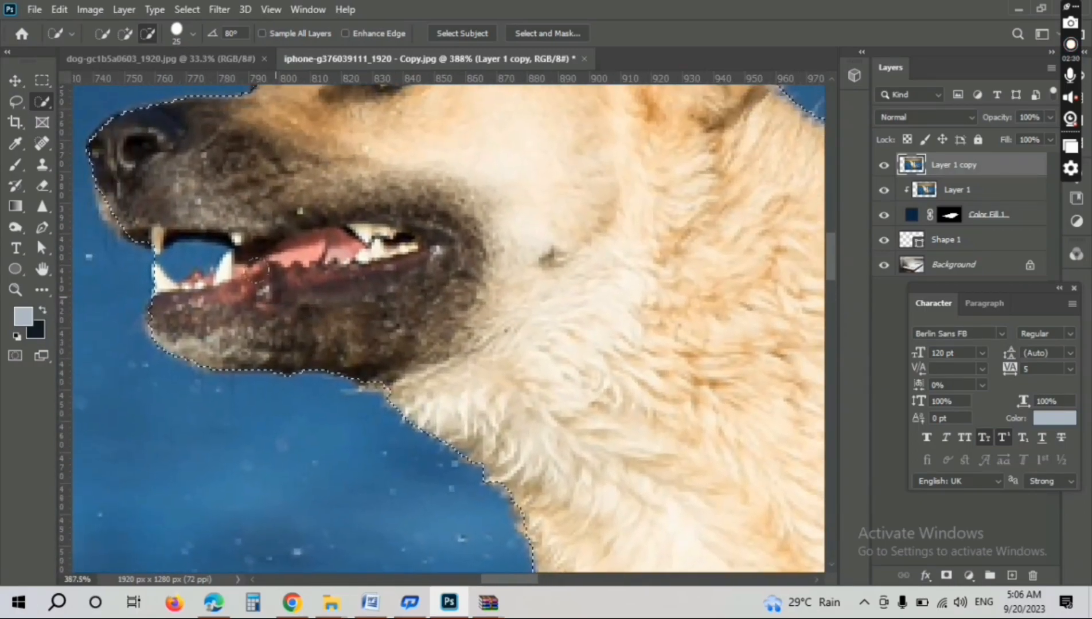
pyautogui.scroll(2, 286, 307)
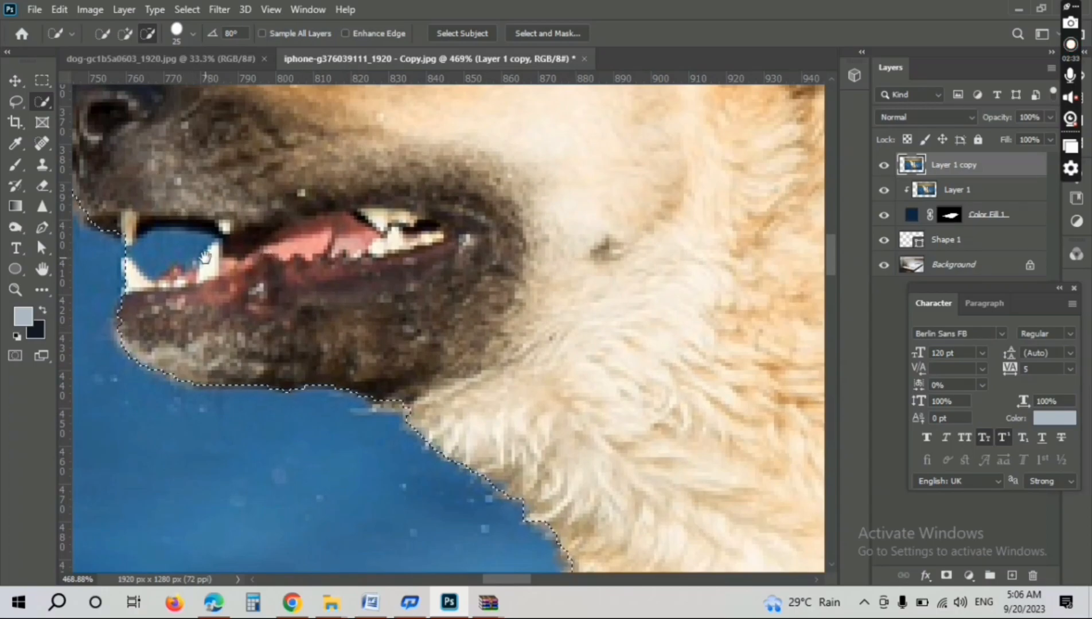
pyautogui.moveTo(205, 257); pyautogui.dragTo(292, 303)
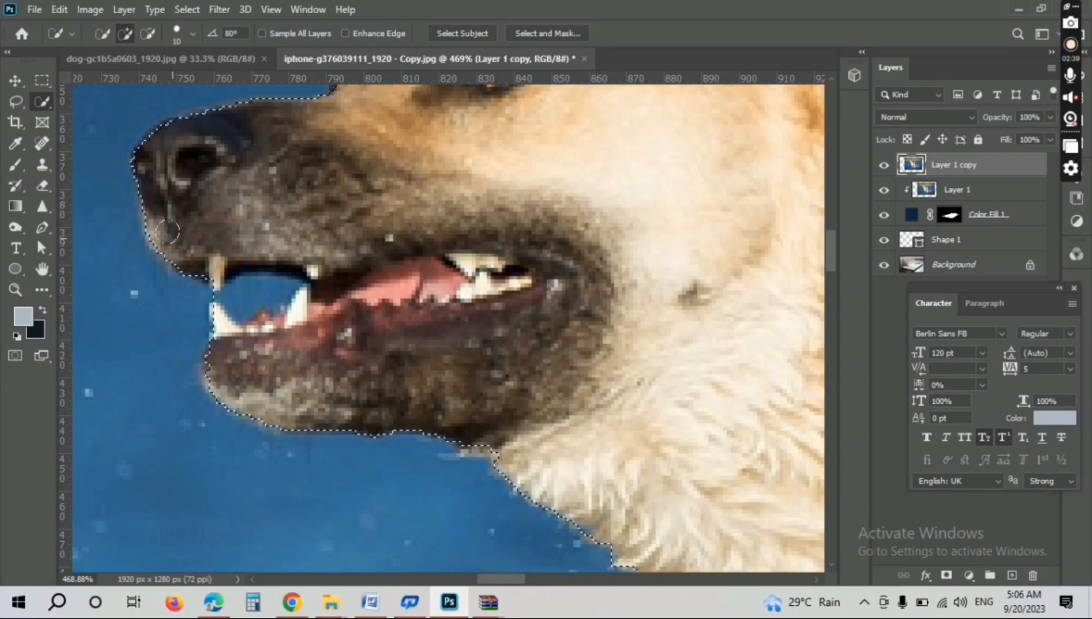
pyautogui.press('alt')
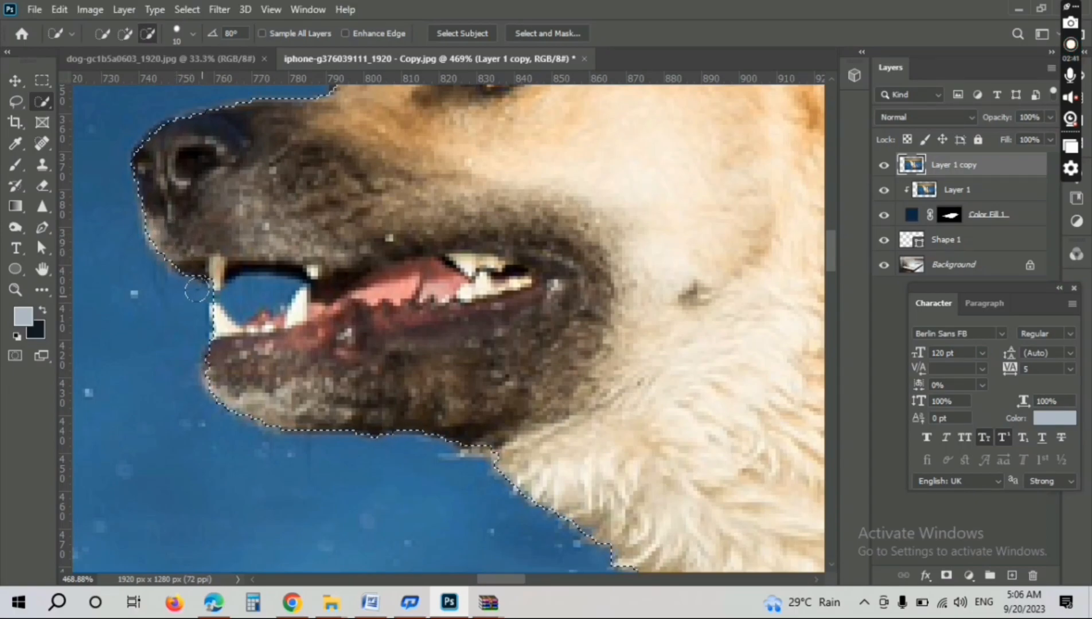
pyautogui.press('[')
pyautogui.press('[')
pyautogui.press('[')
pyautogui.press('[')
pyautogui.press('[')
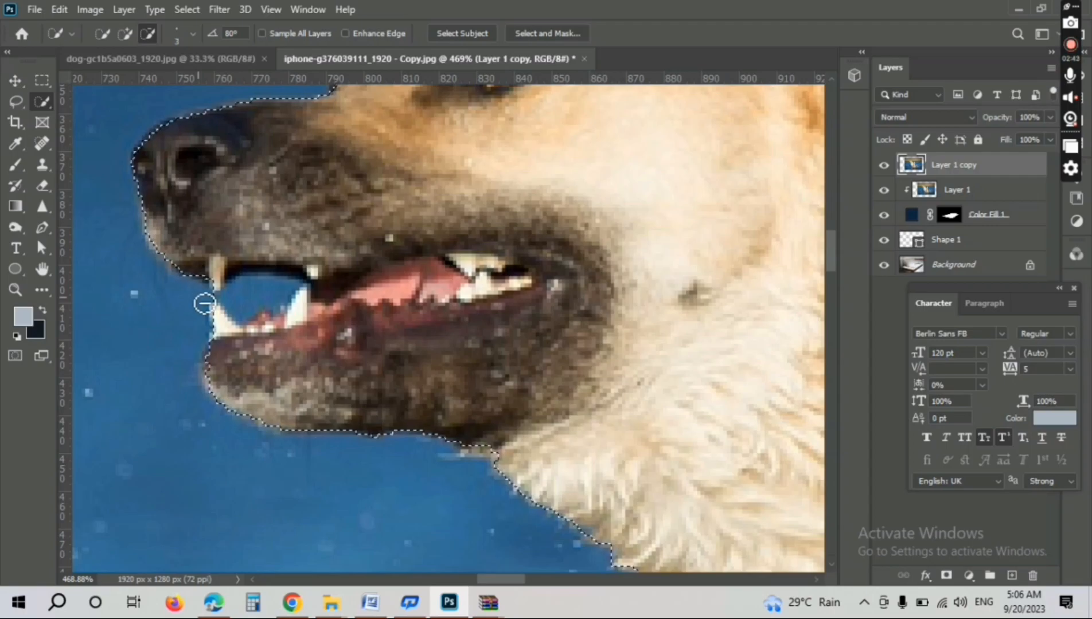
pyautogui.scroll(5, 245, 324)
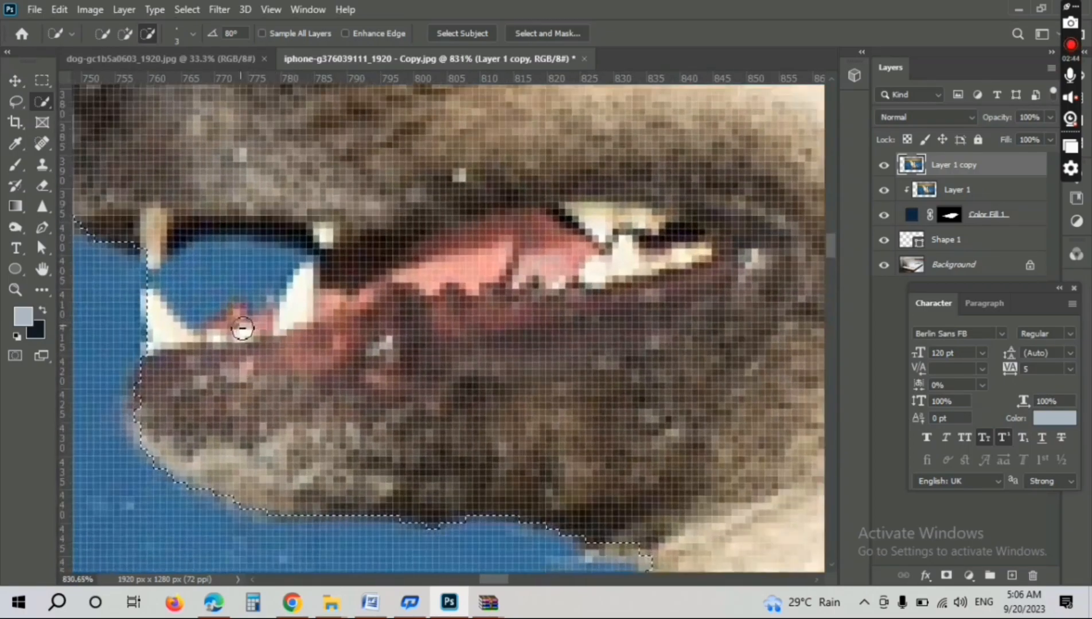
pyautogui.moveTo(244, 320); pyautogui.dragTo(294, 355)
pyautogui.moveTo(202, 337)
pyautogui.mouseDown()
pyautogui.moveTo(221, 324)
pyautogui.moveTo(190, 314)
pyautogui.moveTo(265, 322)
pyautogui.mouseUp()
pyautogui.press('shift')
pyautogui.scroll(3, 397, 384)
# Add a layer mask to Layer 1 copy that shows only the selected dog and hides the surrounding photo
pyautogui.scroll(-10, 397, 384)
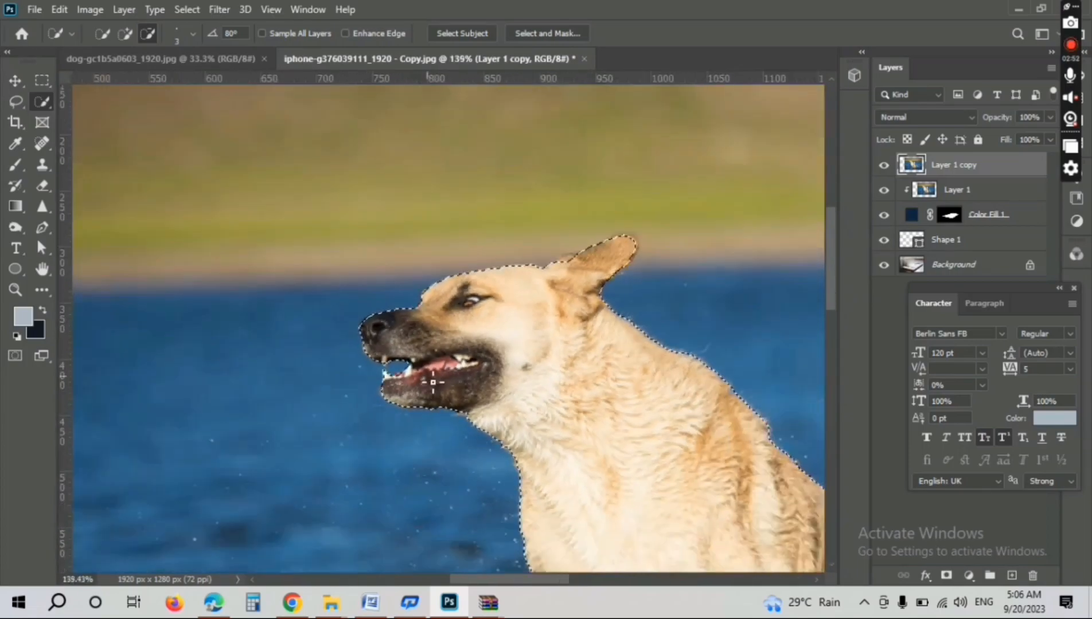
pyautogui.scroll(-4, 433, 382)
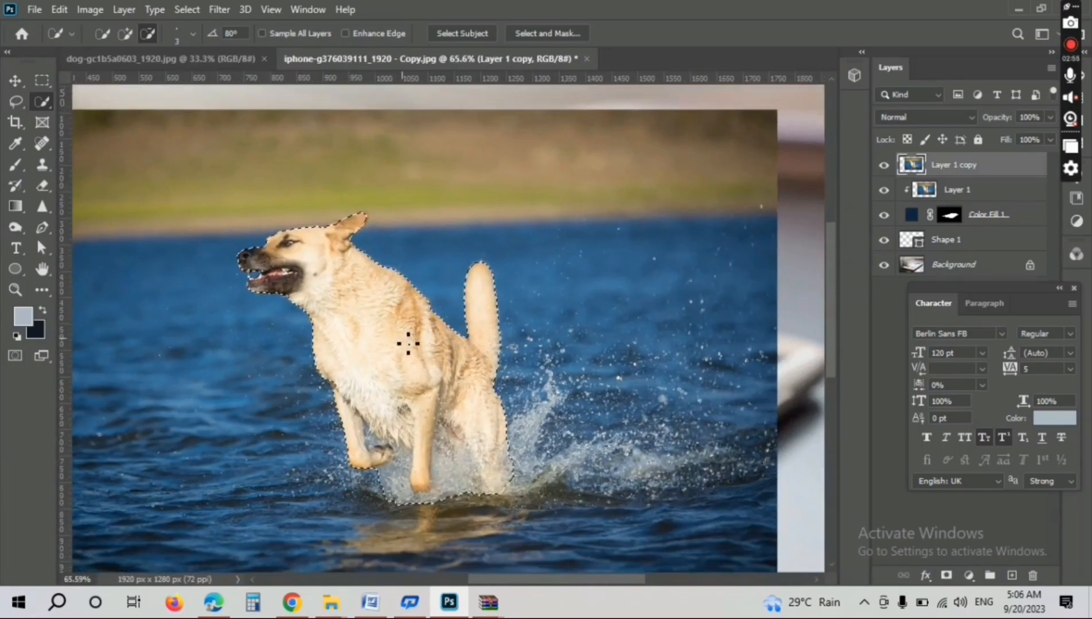
pyautogui.scroll(-2, 407, 342)
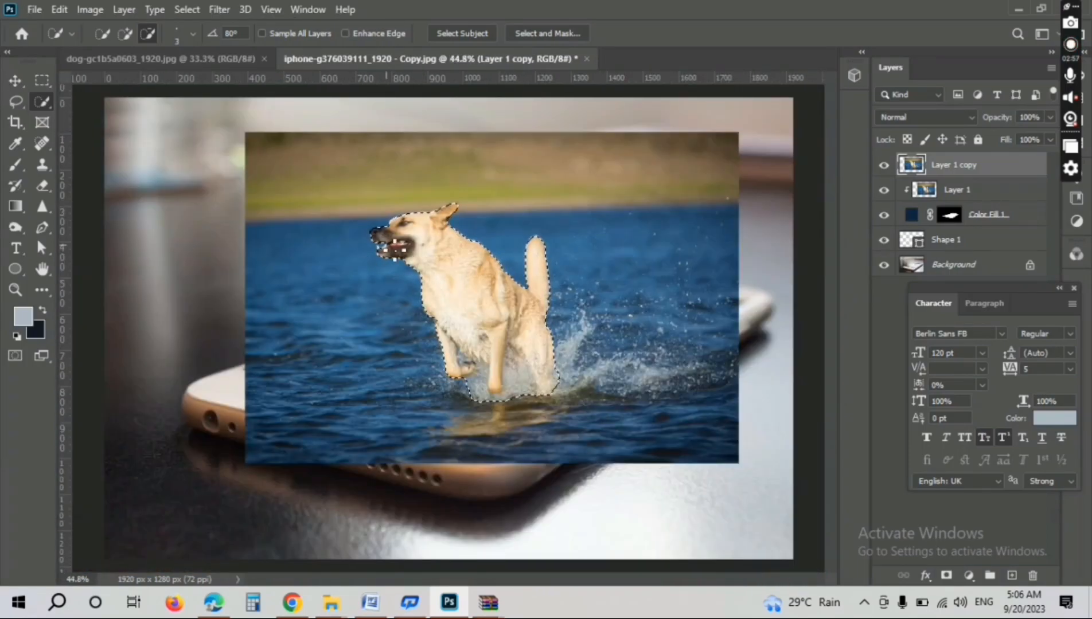
pyautogui.click(14, 81)
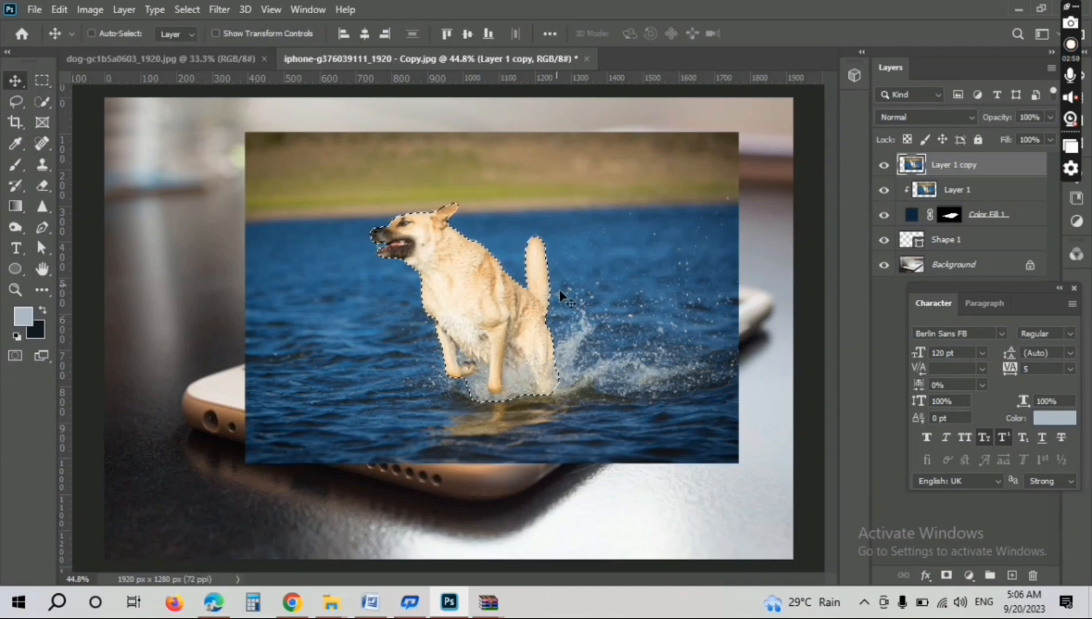
pyautogui.keyDown('alt'); pyautogui.click(946, 576); pyautogui.keyUp('alt')
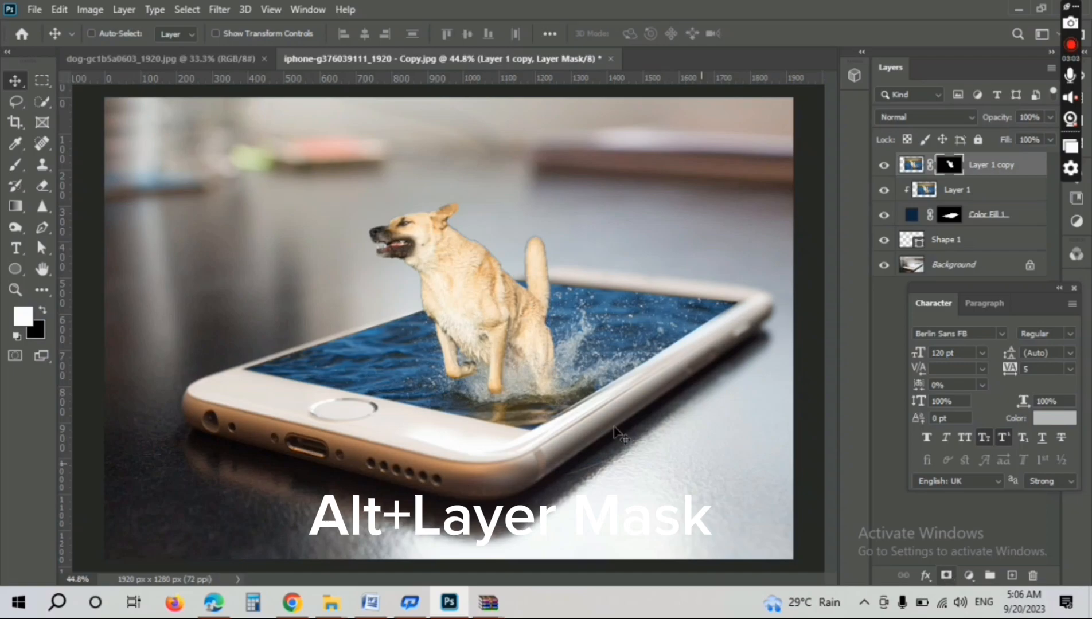
pyautogui.scroll(3, 550, 378)
pyautogui.moveTo(366, 340); pyautogui.dragTo(423, 420)
pyautogui.scroll(2, 510, 427)
pyautogui.moveTo(538, 465); pyautogui.dragTo(277, 314)
pyautogui.moveTo(493, 289)
pyautogui.mouseDown()
pyautogui.moveTo(514, 383)
pyautogui.moveTo(439, 383)
pyautogui.moveTo(686, 383)
pyautogui.moveTo(777, 443)
pyautogui.moveTo(771, 400)
pyautogui.moveTo(808, 271)
pyautogui.moveTo(839, 221)
pyautogui.moveTo(899, 231)
pyautogui.moveTo(727, 257)
pyautogui.moveTo(653, 354)
pyautogui.moveTo(534, 375)
pyautogui.moveTo(543, 390)
pyautogui.moveTo(483, 401)
pyautogui.mouseUp()
pyautogui.scroll(-3, 470, 294)
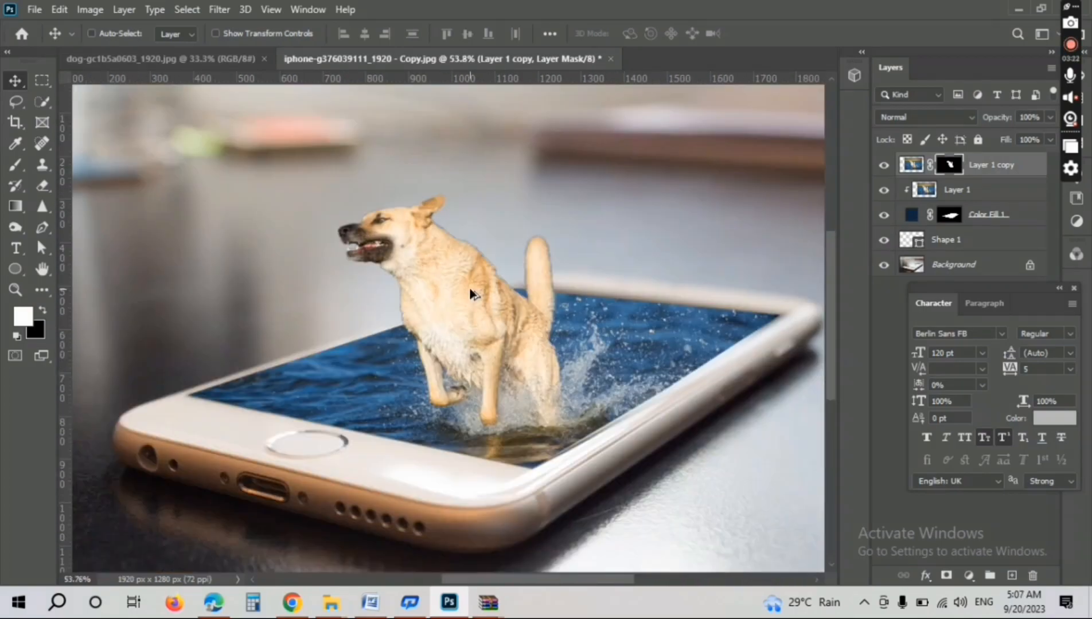